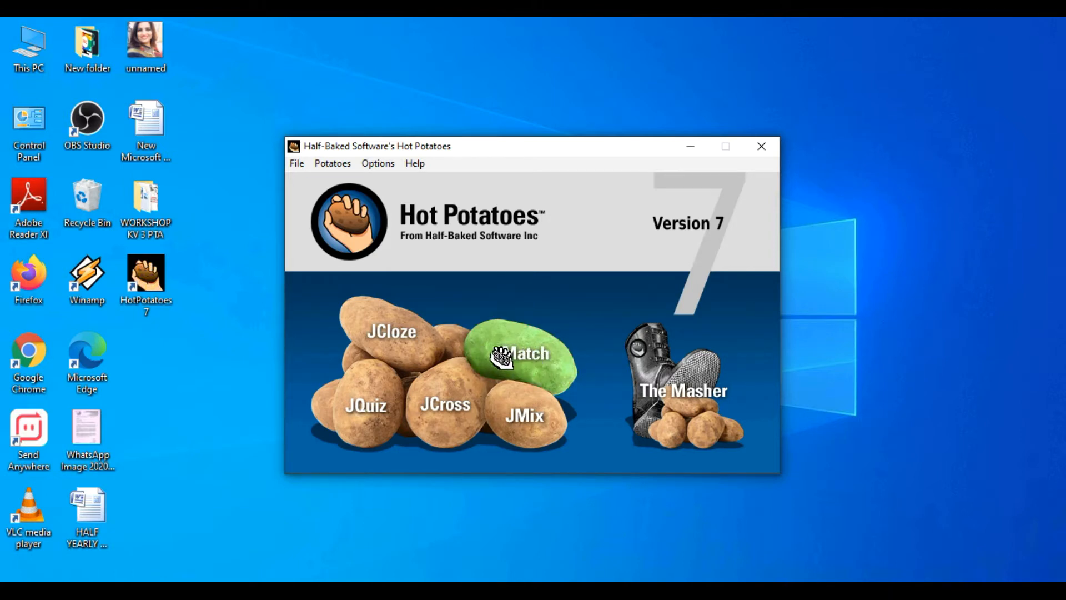
click(329, 165)
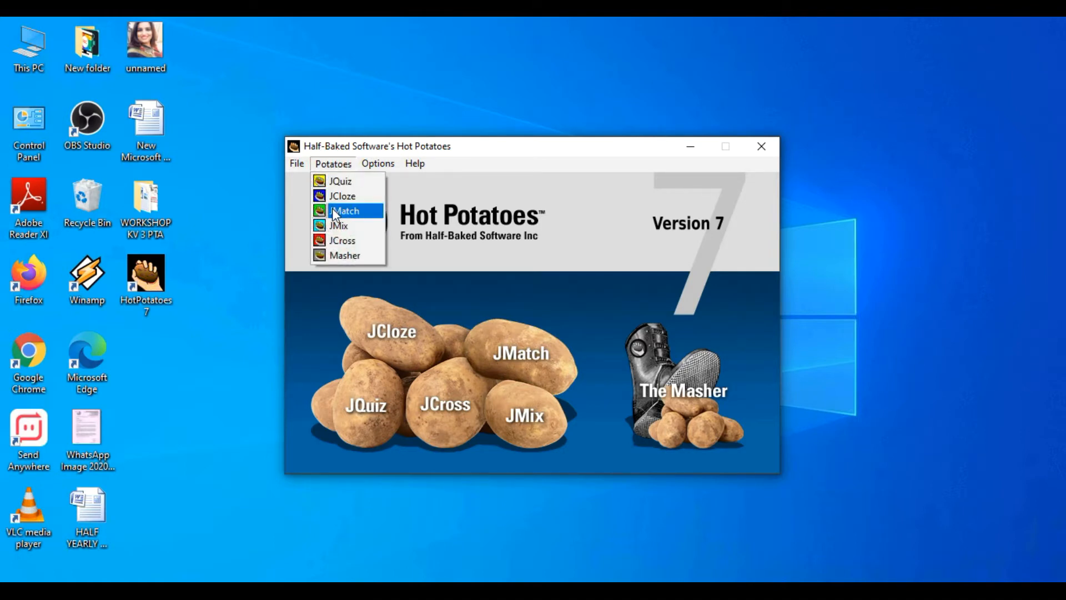
click(497, 193)
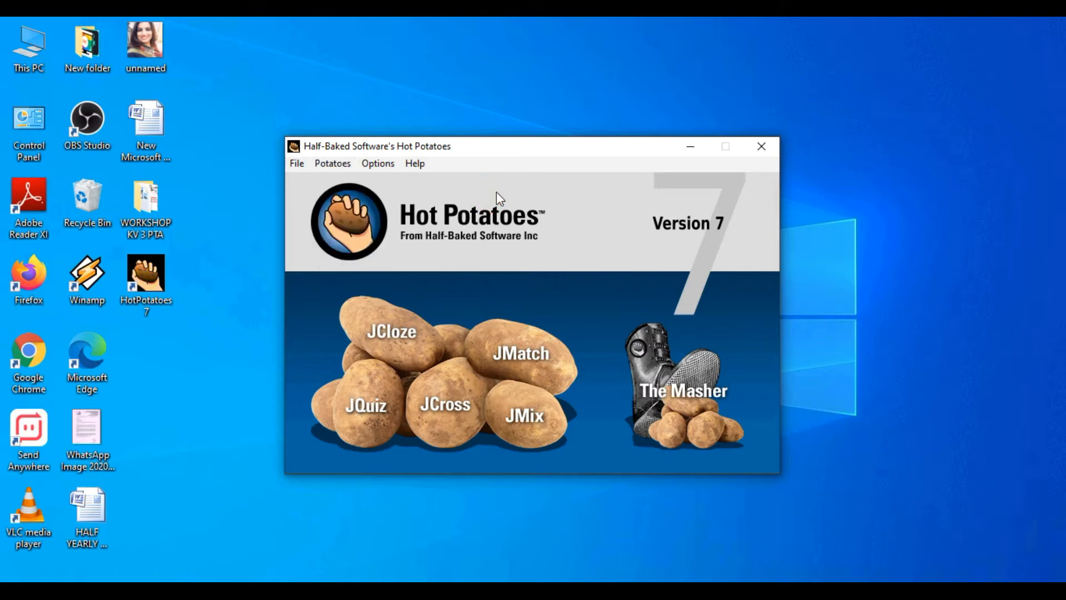
- Open the Hot Potatoes tutorial and go through "The Potatoes, one by one" to the introduction to JMatch matching exercises
click(415, 165)
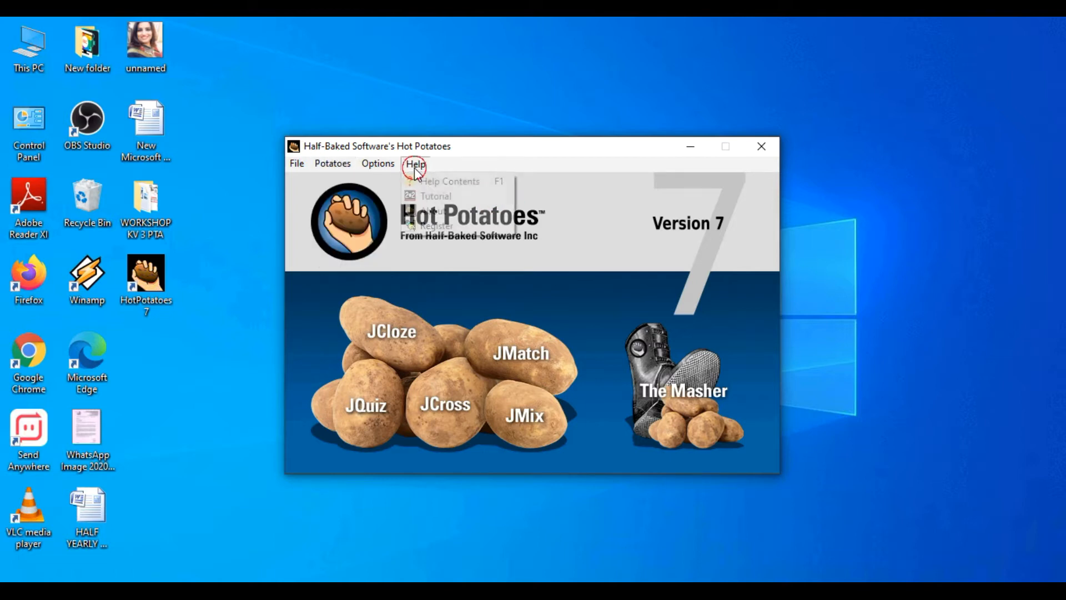
click(420, 196)
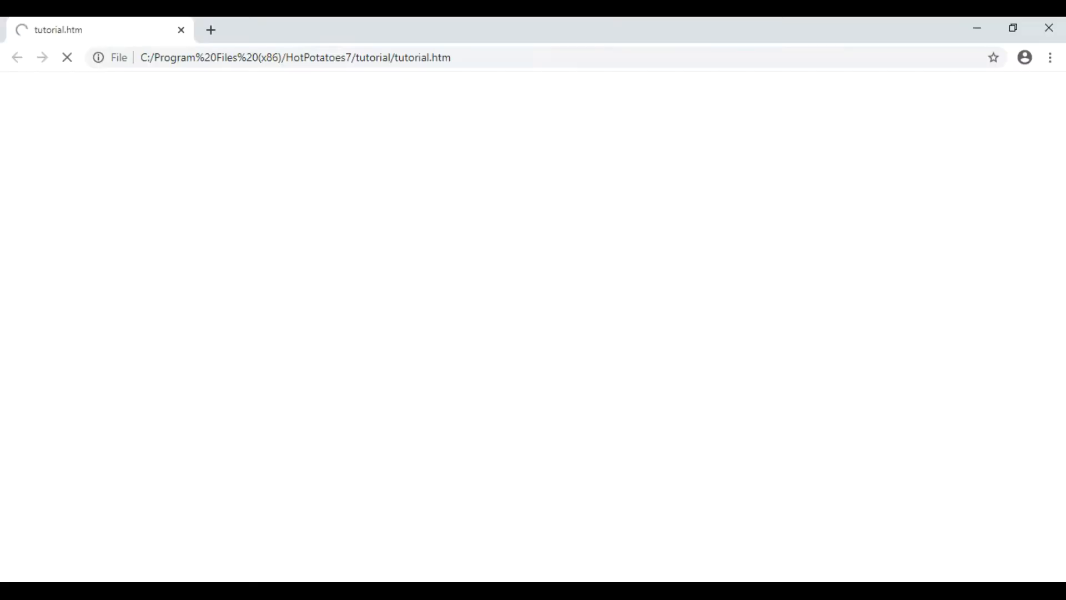
scroll(566, 511, down, 3)
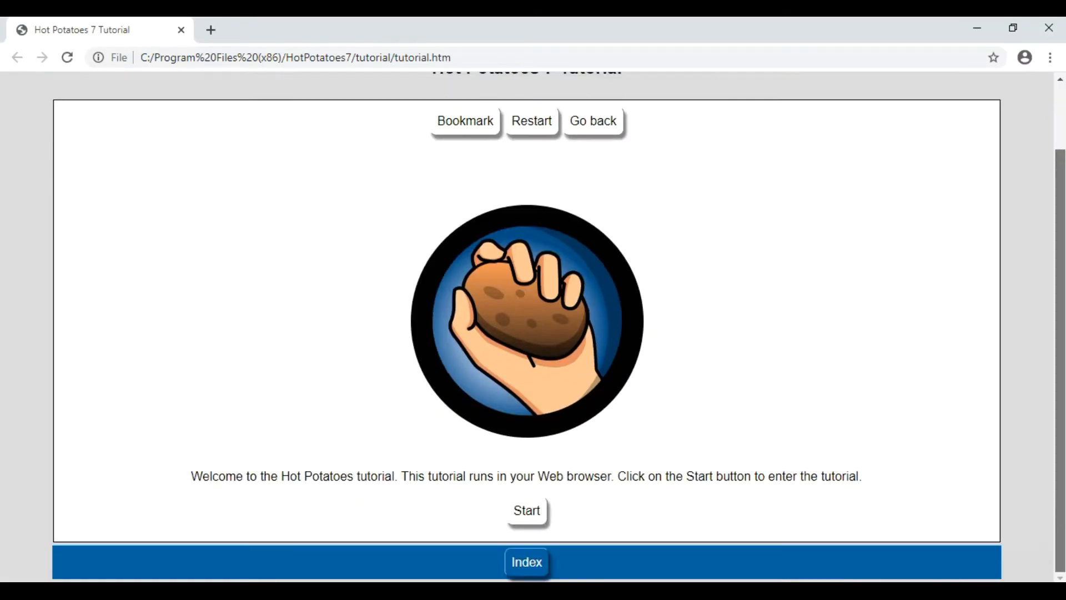
click(524, 516)
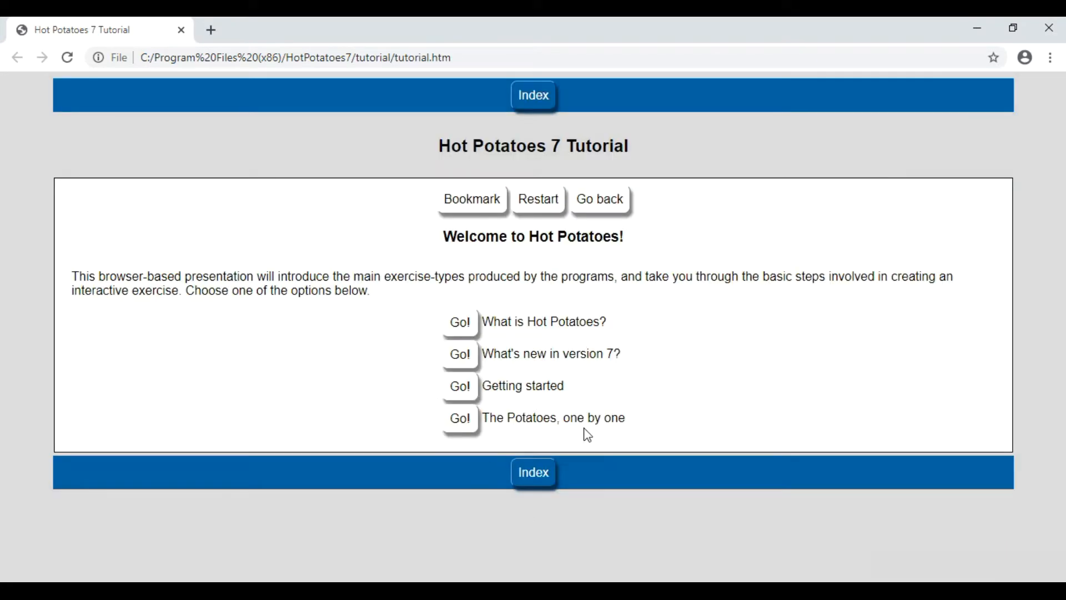
click(460, 419)
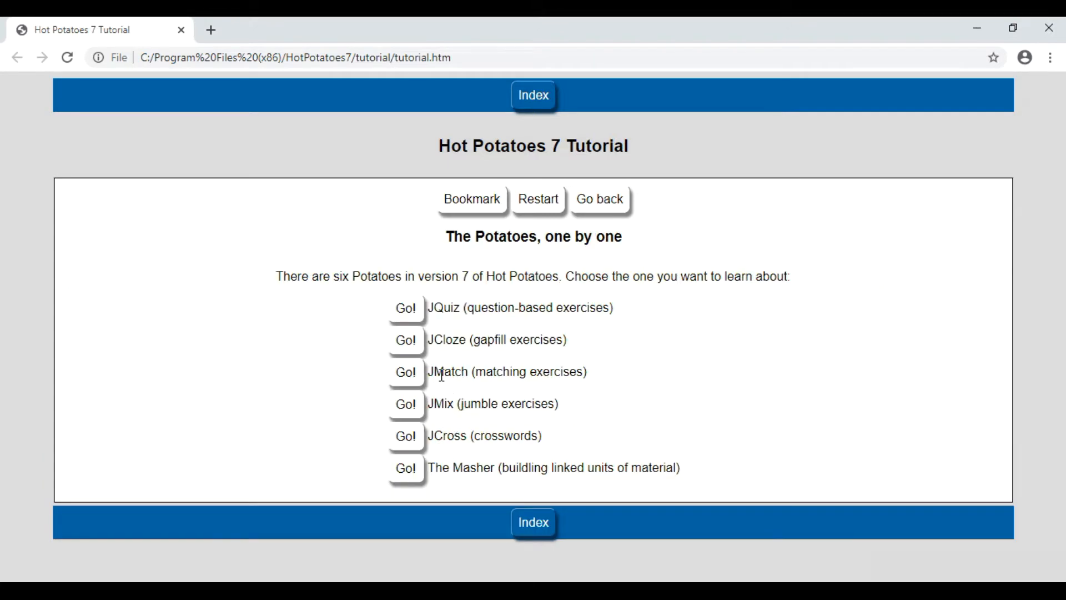
click(398, 376)
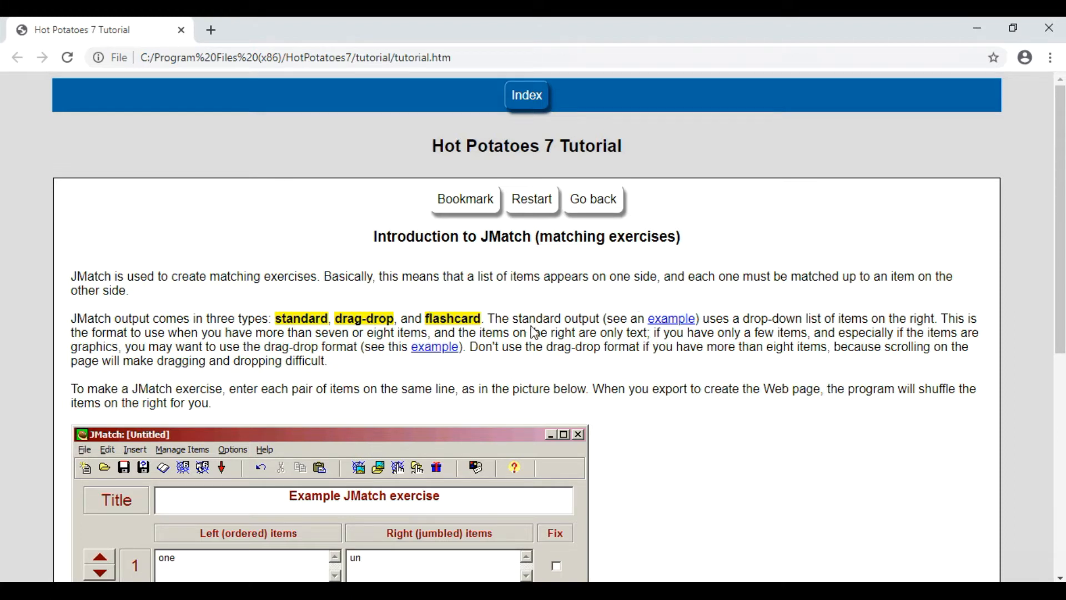
- View the tutorial's standard-format JMatch example, look at the answer choices for "First", and close the example
click(661, 319)
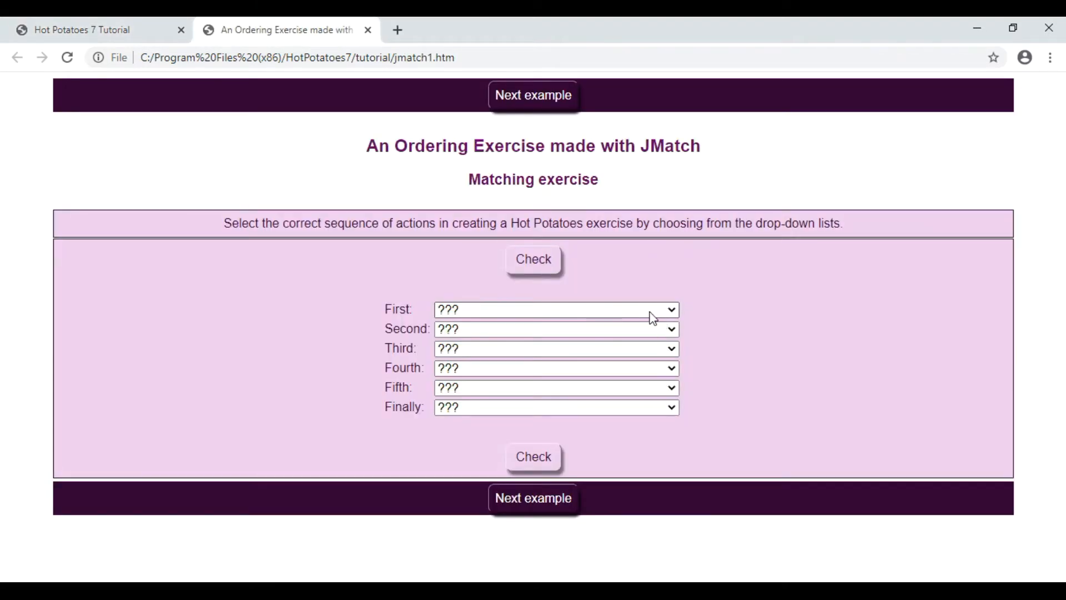
click(671, 315)
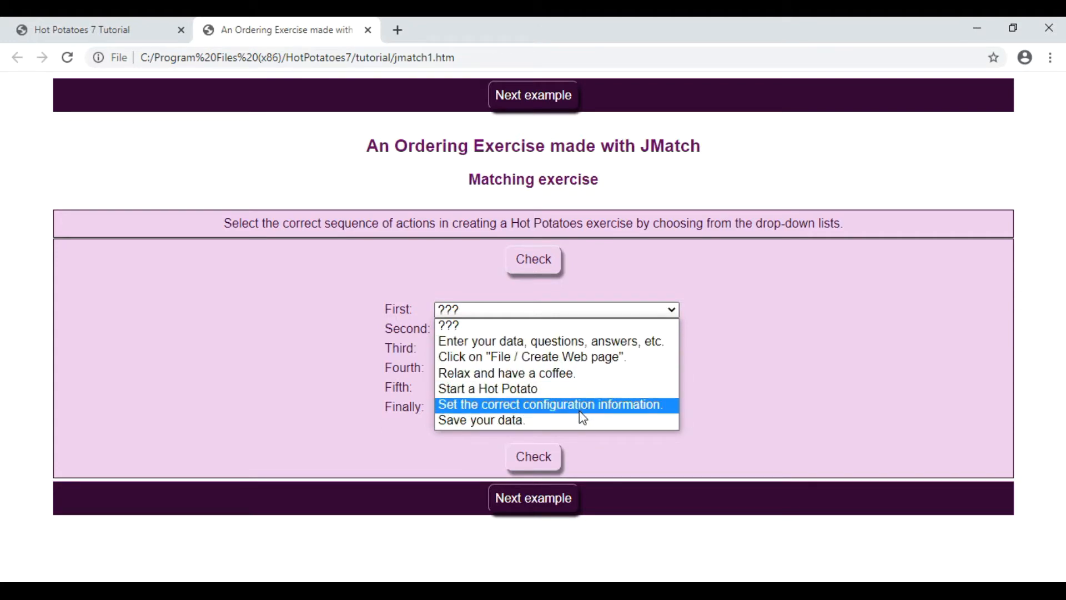
click(765, 334)
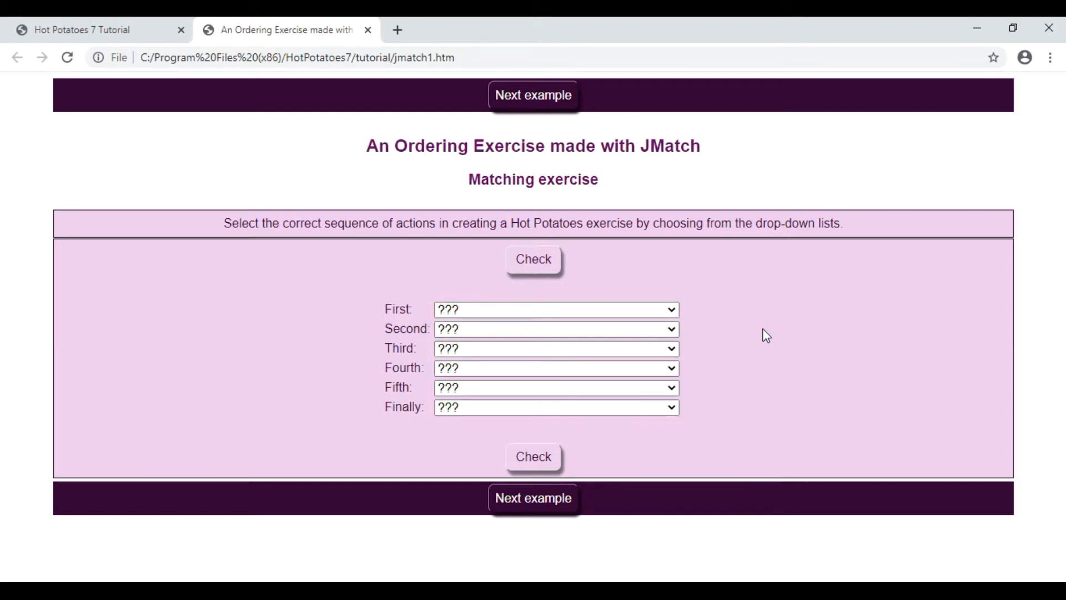
click(368, 31)
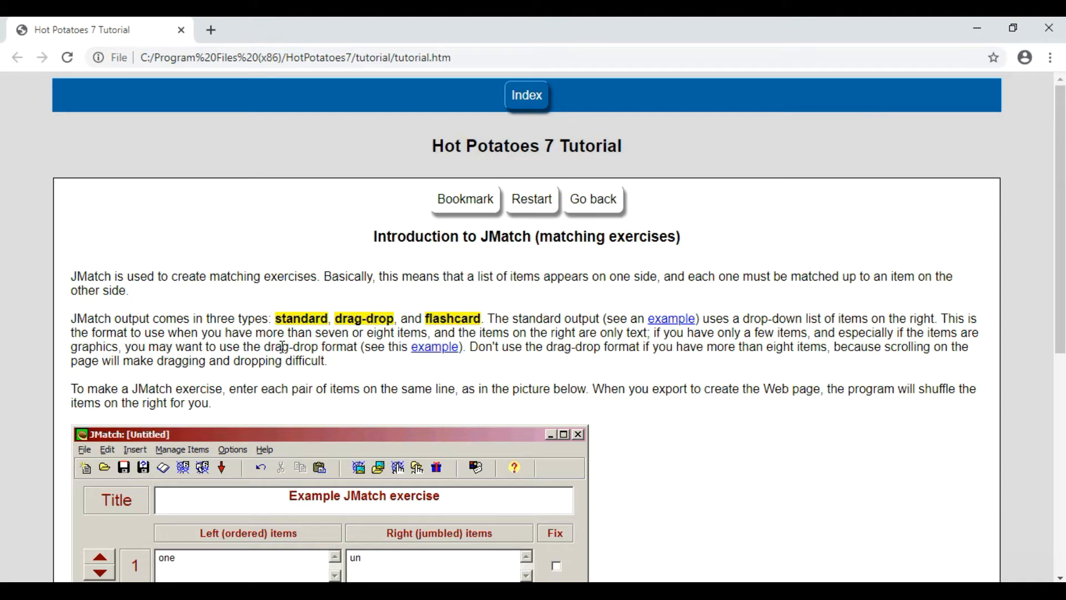
- Try the tutorial's drag-drop JMatch example by matching tomato and pie to their pictures, and close the browser
click(421, 353)
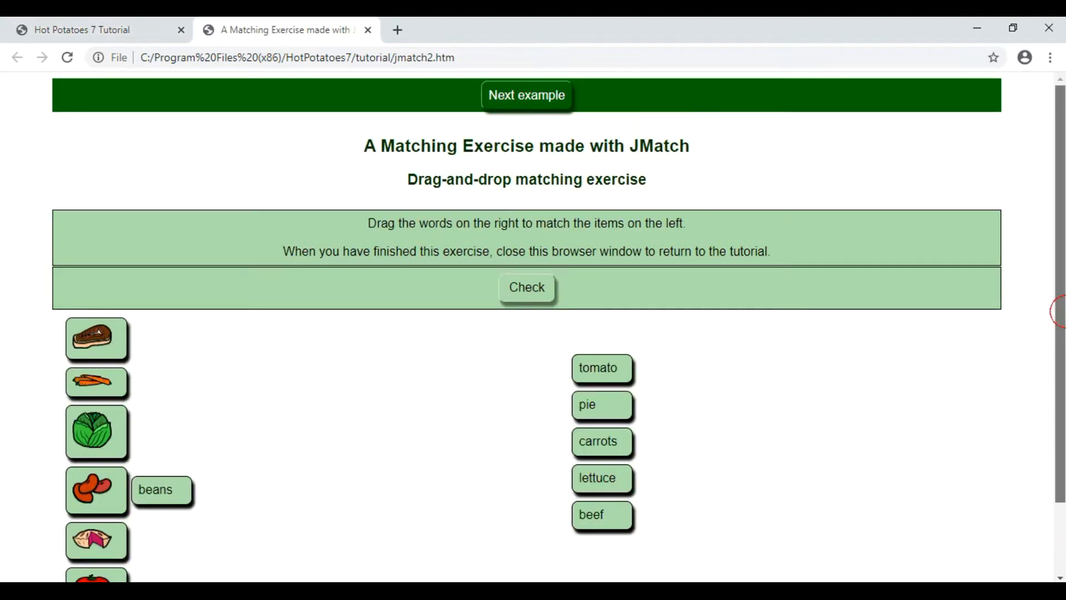
scroll(1057, 355, down, 2)
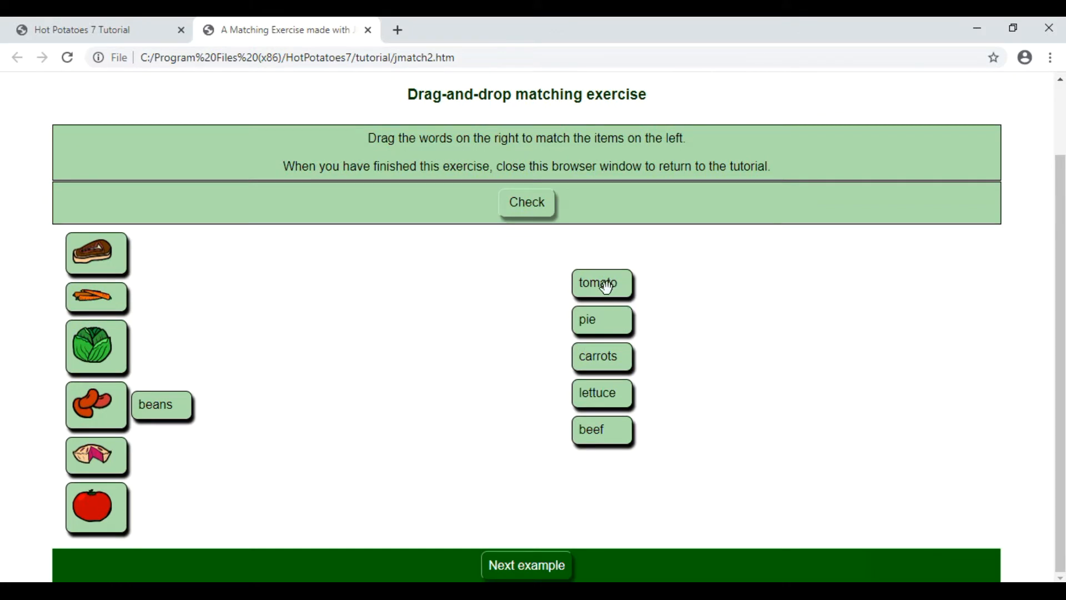
drag(606, 286, 159, 514)
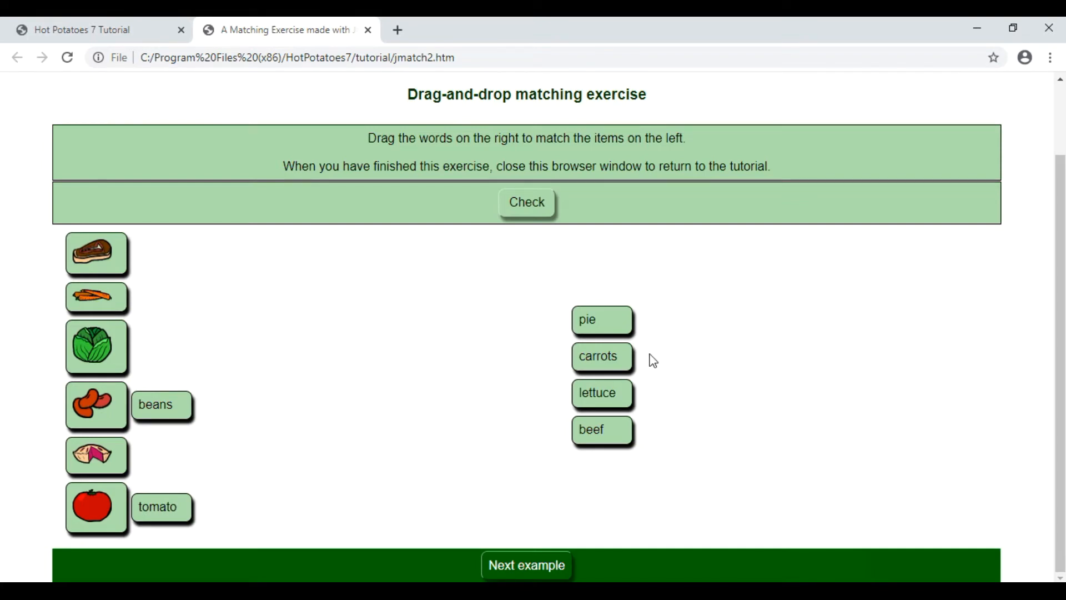
drag(607, 319, 159, 459)
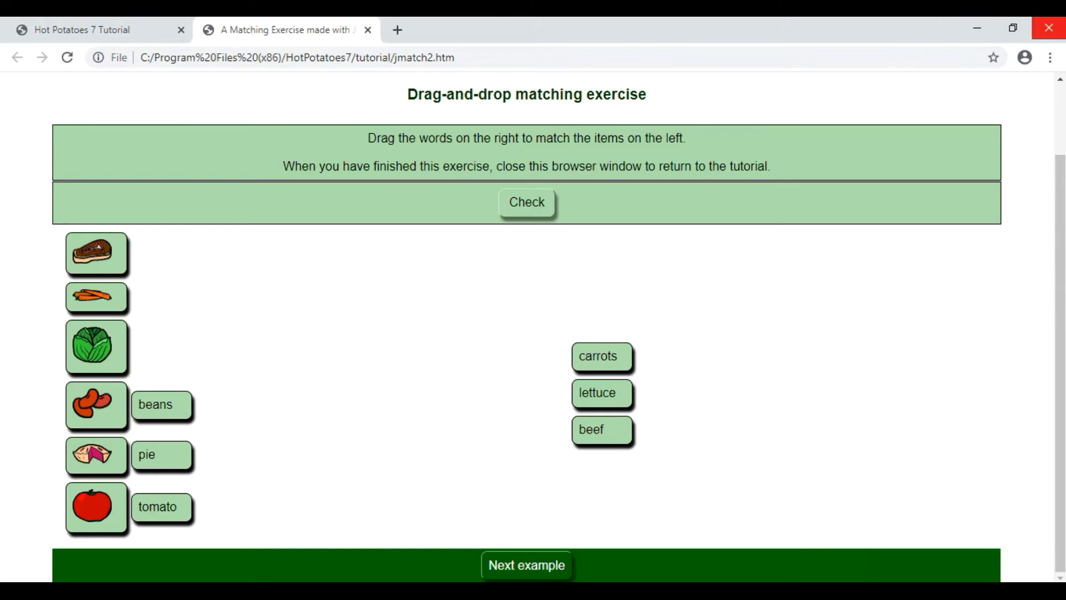
click(1049, 28)
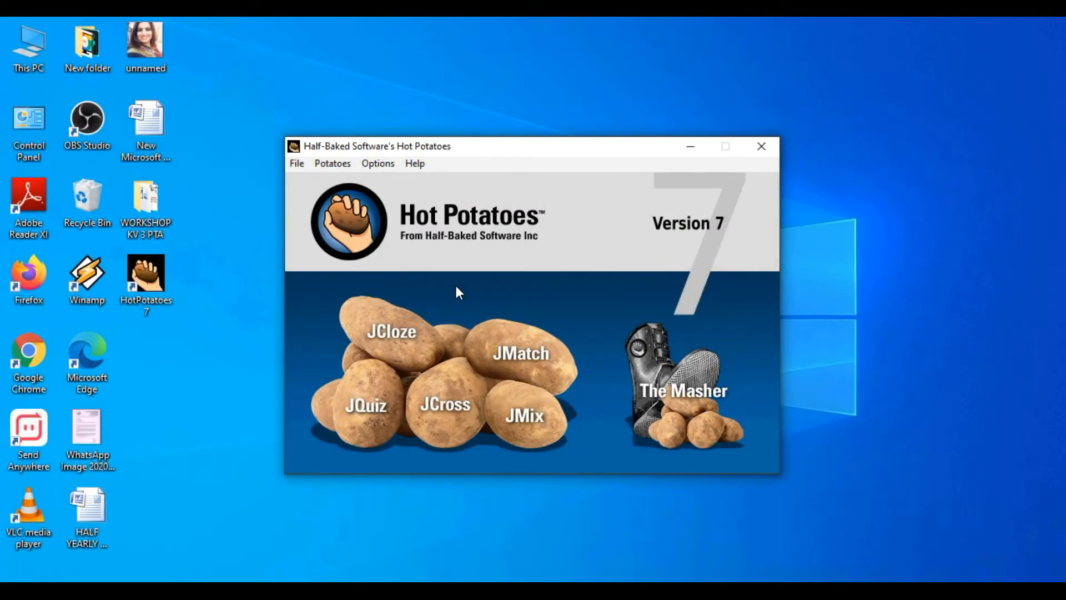
- Start a new JMatch exercise and title it "TYPE OF ANIMALS ON THE BASIS OF NUTRITION"
click(508, 353)
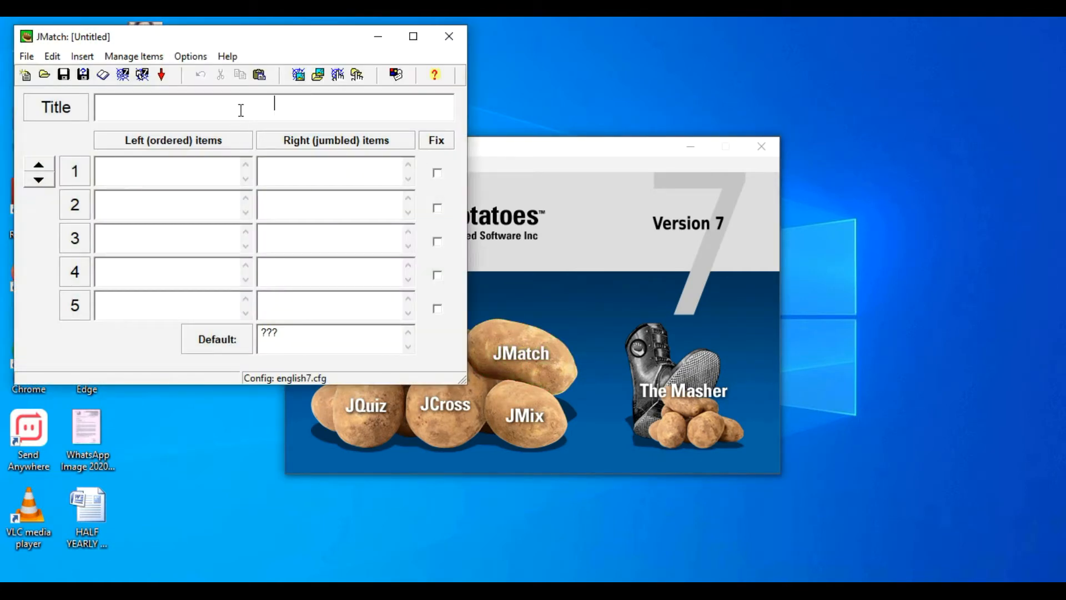
text(TYPE OF ANIMALS ON THE BASIS OF NUT)
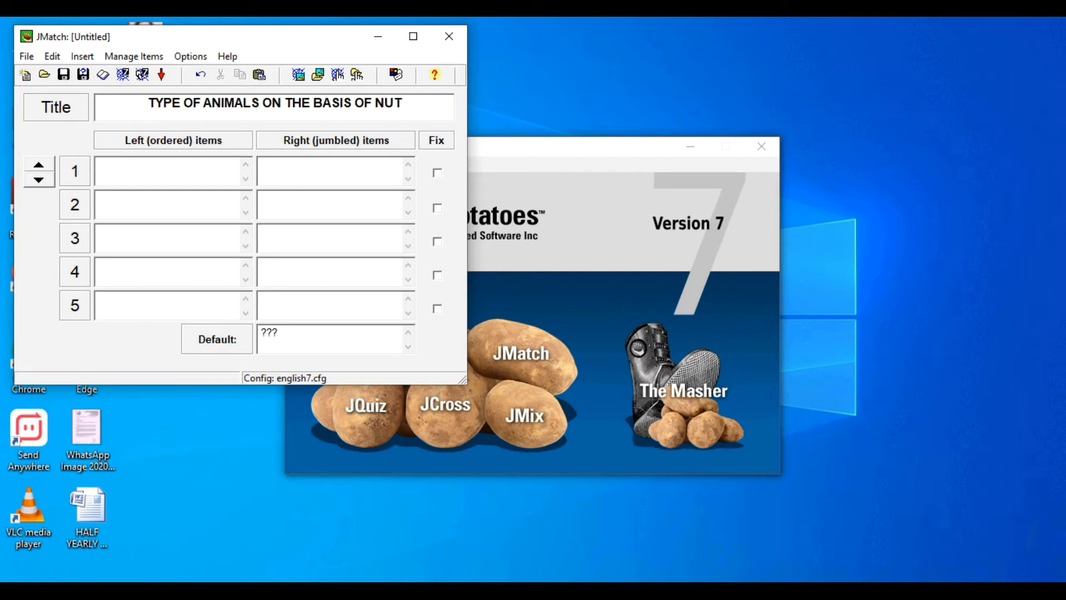
text(RITION)
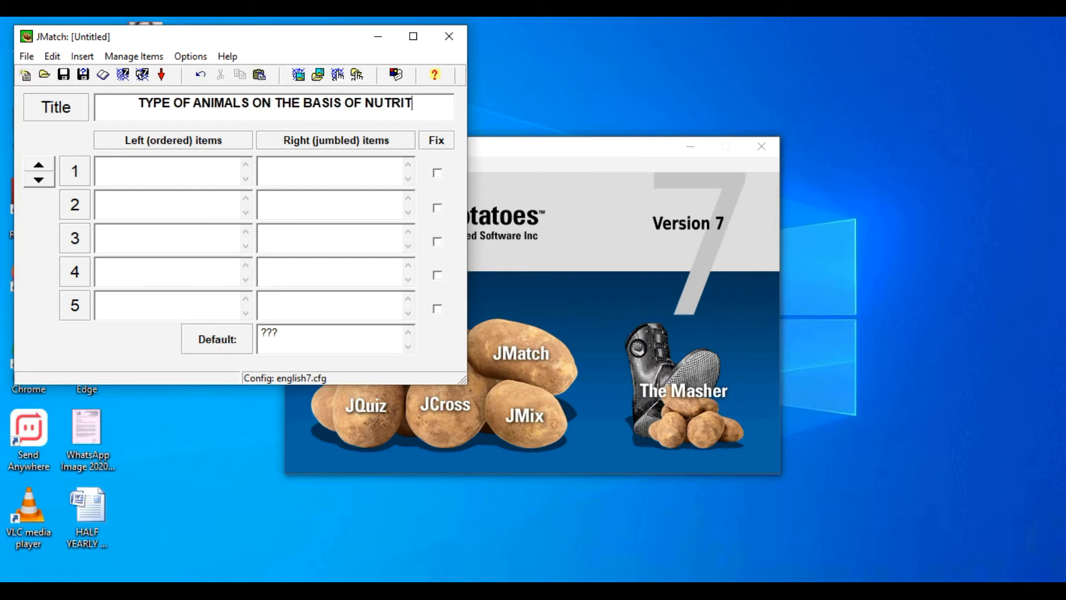
- Fill in the first matching pair with "ANIMALS FEEDING ON PLANTS" as the ordered item and "HERBIVOROUS" as the jumbled item
click(161, 179)
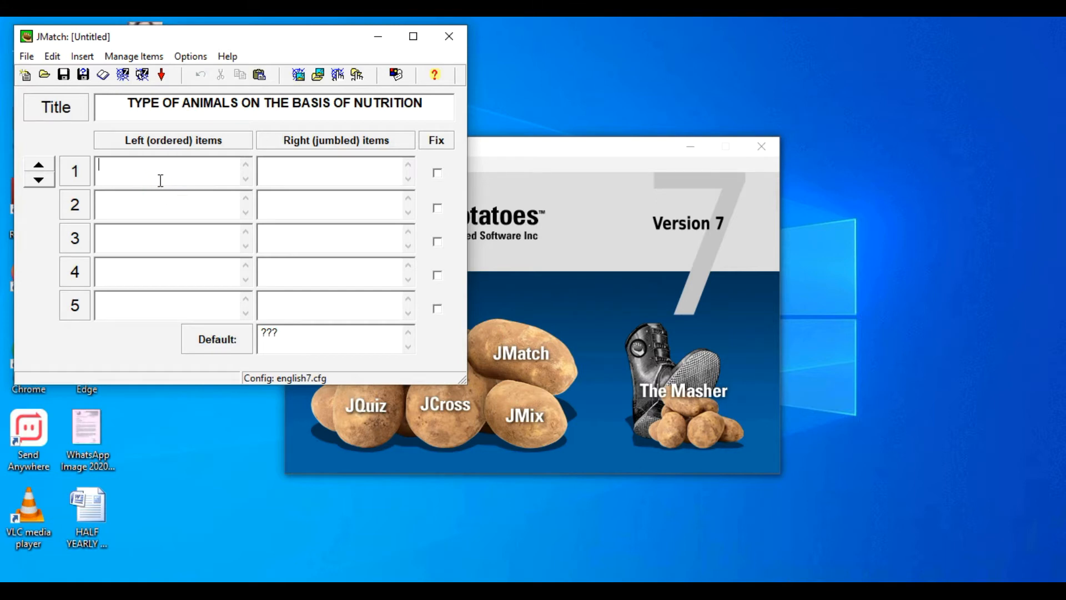
click(276, 174)
click(196, 178)
click(312, 171)
click(137, 163)
text(ANIMALS FEEDING )
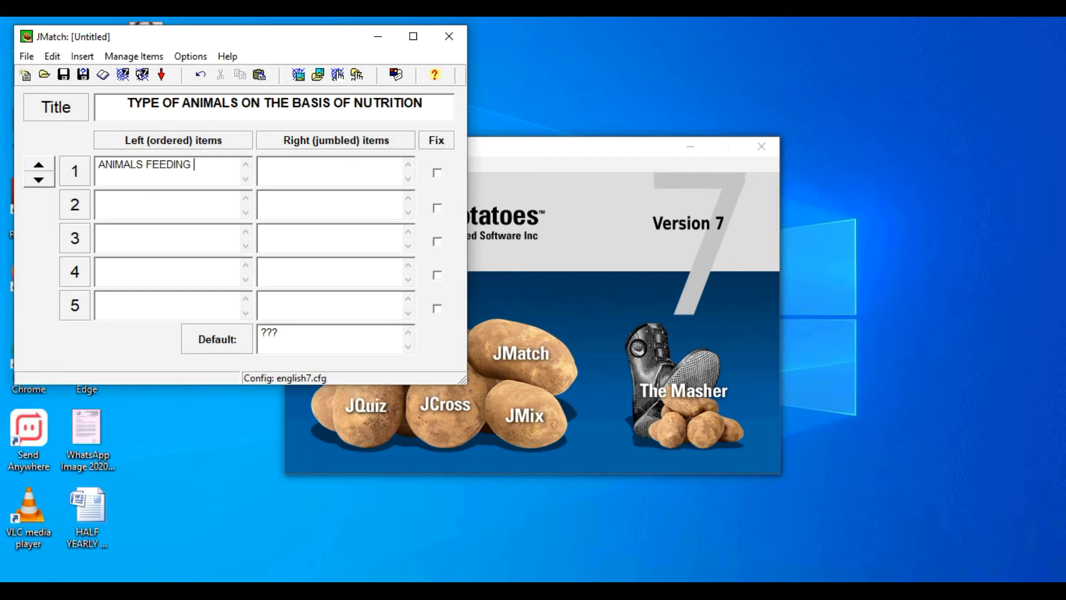
text(ON PLANTS)
click(327, 181)
text(HERBI)
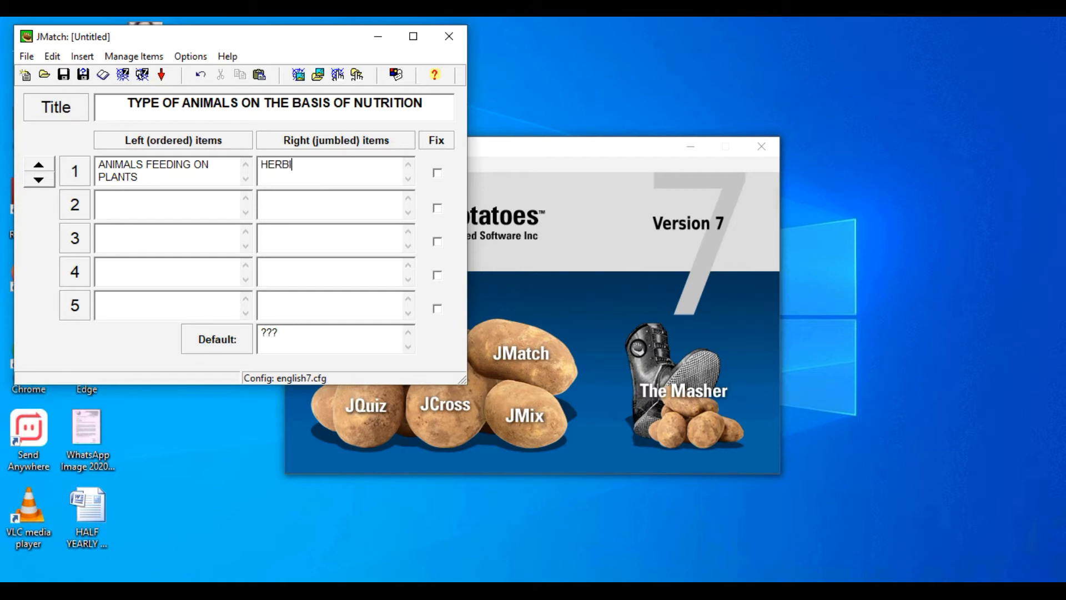
text(VOROUS)
- Fill in the second matching pair with "ANIMALS FEEDING ON BOTH PLANTS AND ANIMALS" and "OMNIVOROUS"
text(ANIMAL)
text(S FEEDING)
text( ON BOTH)
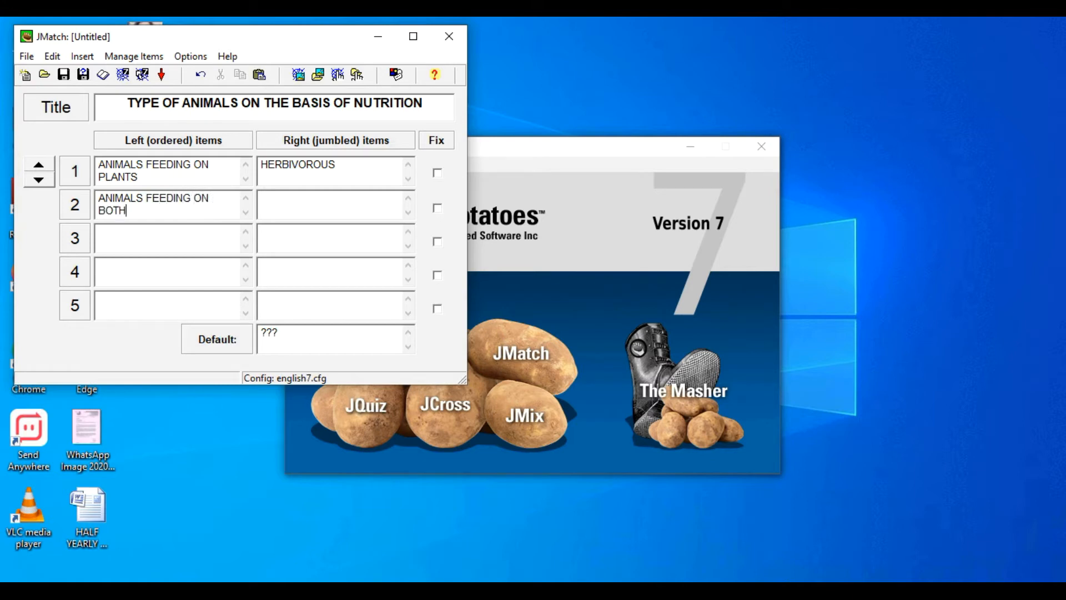
text( PLANTS AND ANIMALS)
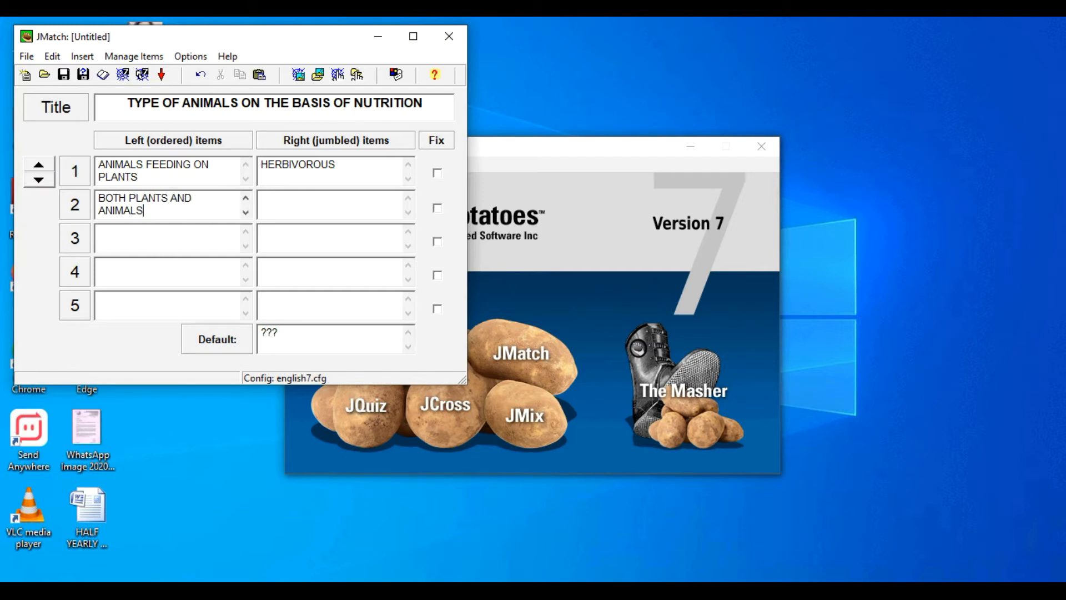
click(307, 206)
text(OMNIVOROUS)
- Fill in the third matching pair with "ANIMALS FEEDING ON OTHER ANIMALS" and "CARNIVOROUS"
click(201, 231)
text(ANIMALS FEEDI)
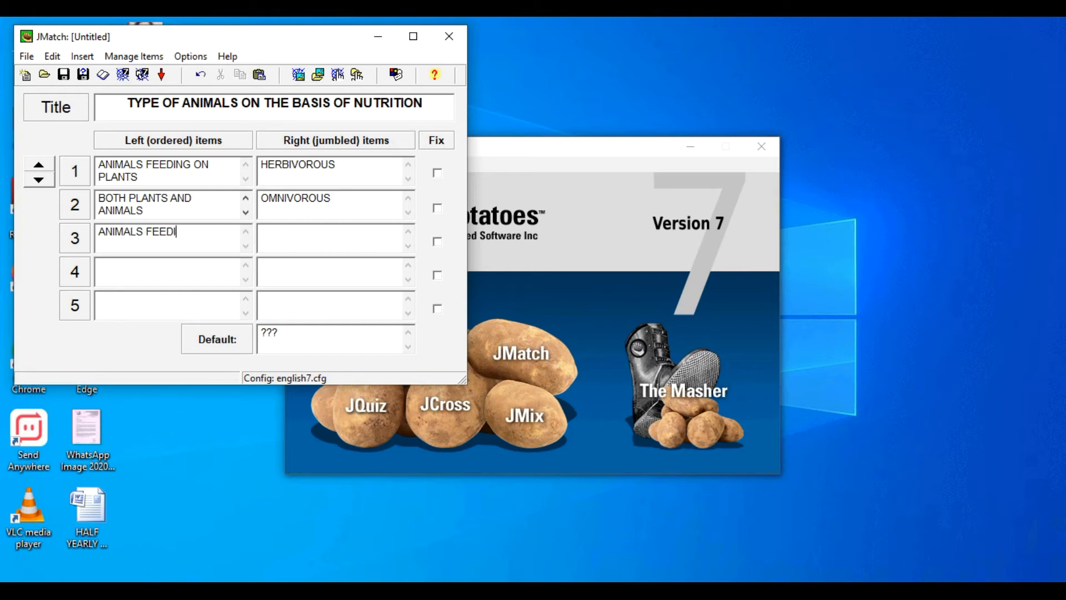
text(NG ON OTHER ANIMALS)
click(304, 240)
text(CARNIVOROUS)
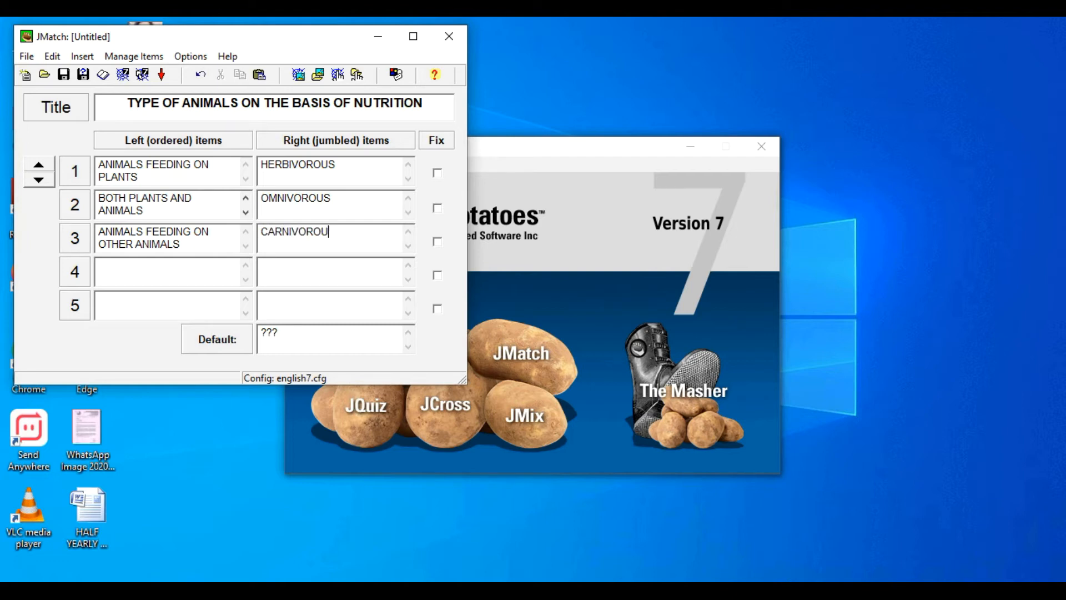
- Fill in the fourth matching pair with "ANIMALS FEEDING ON DECOMPOSING PLANT AND ANIMAL REMAINS" and "DETRIVOROUS"
click(162, 280)
text(ANIMALS FEEDING ON DECOMPOSING PLAN)
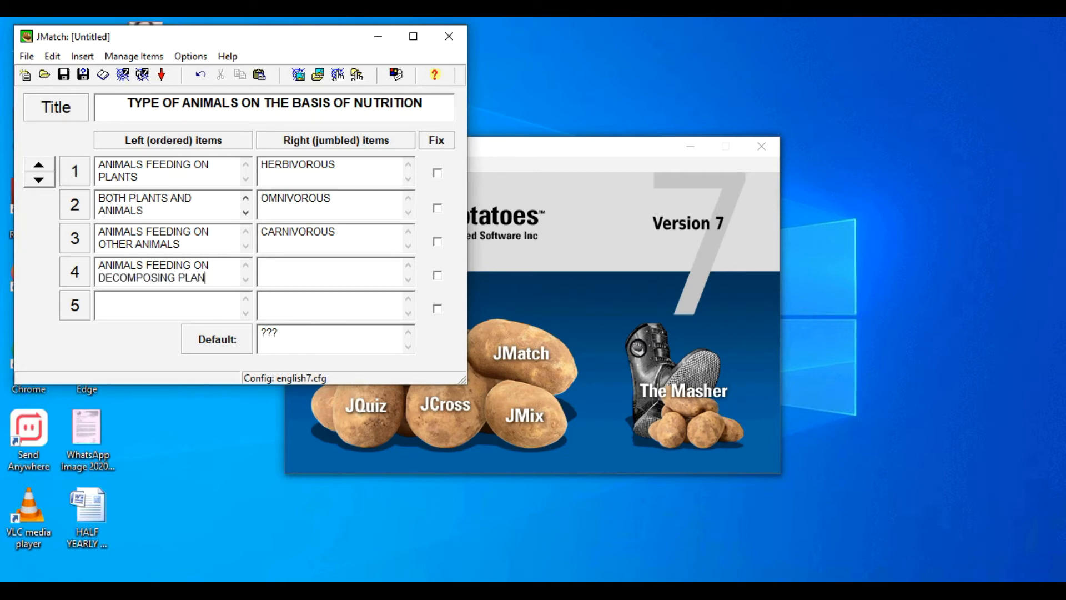
text(T AND ANIM)
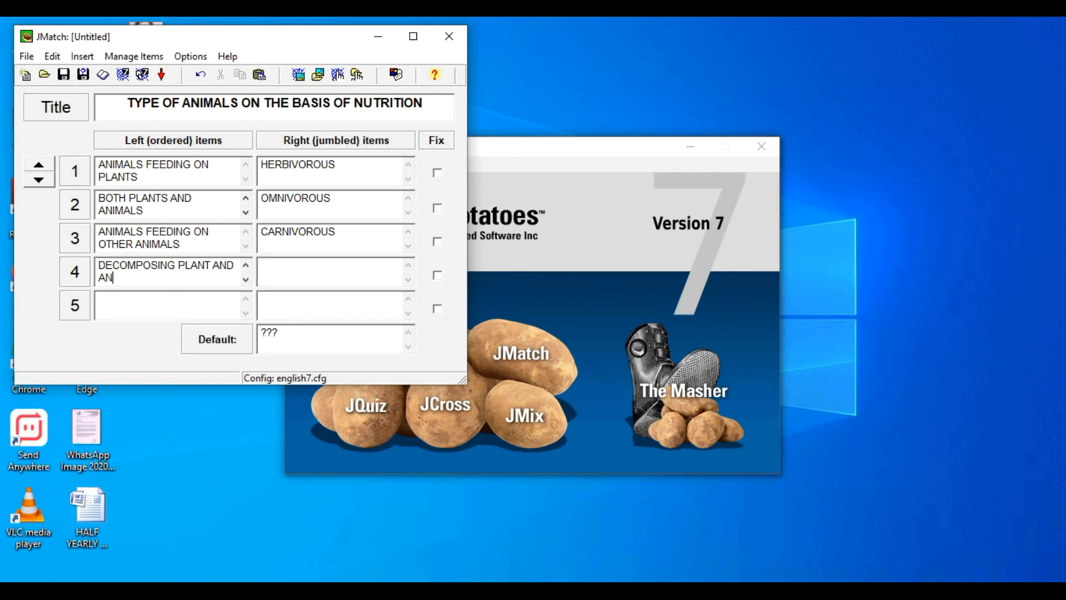
text(REMAINS)
click(289, 280)
text(DETRI)
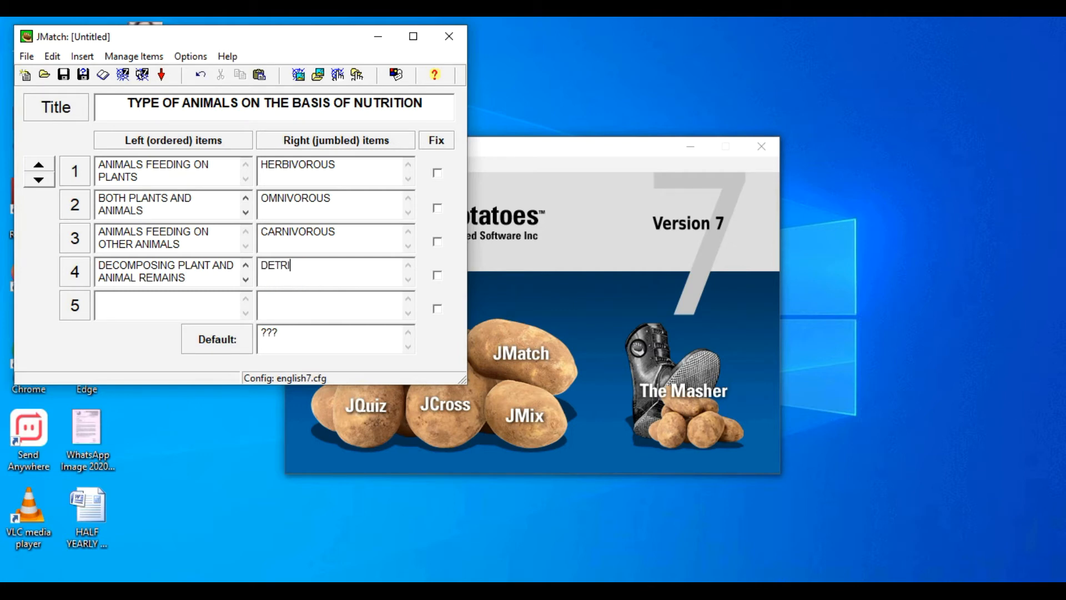
text(VOROUR)
key(BackSpace)
text(S)
- Export the exercise as a standard-format web page named "ANIMAL TYPE 1" in the QUIZ AND ASSIGNMENTS folder, keeping the spaces in the file name
click(28, 58)
mouse_move(59, 193)
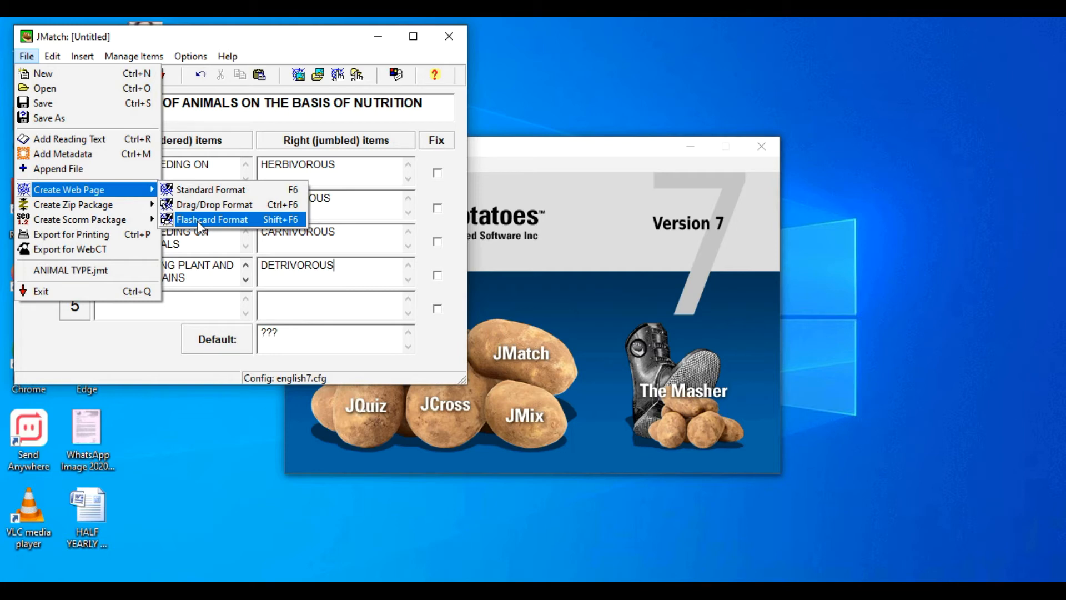
click(191, 192)
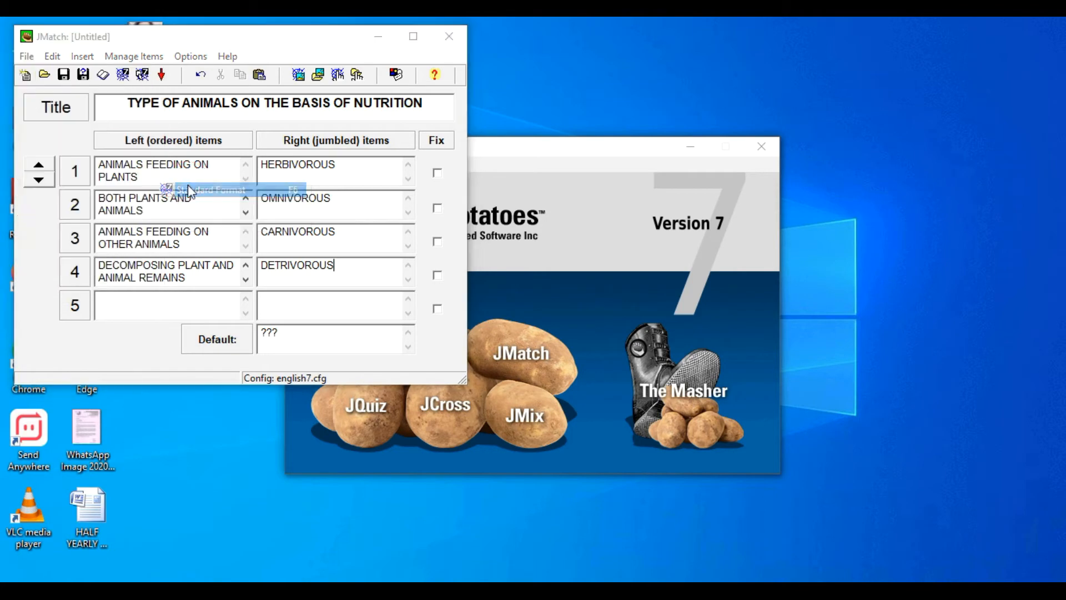
click(471, 309)
text(AN)
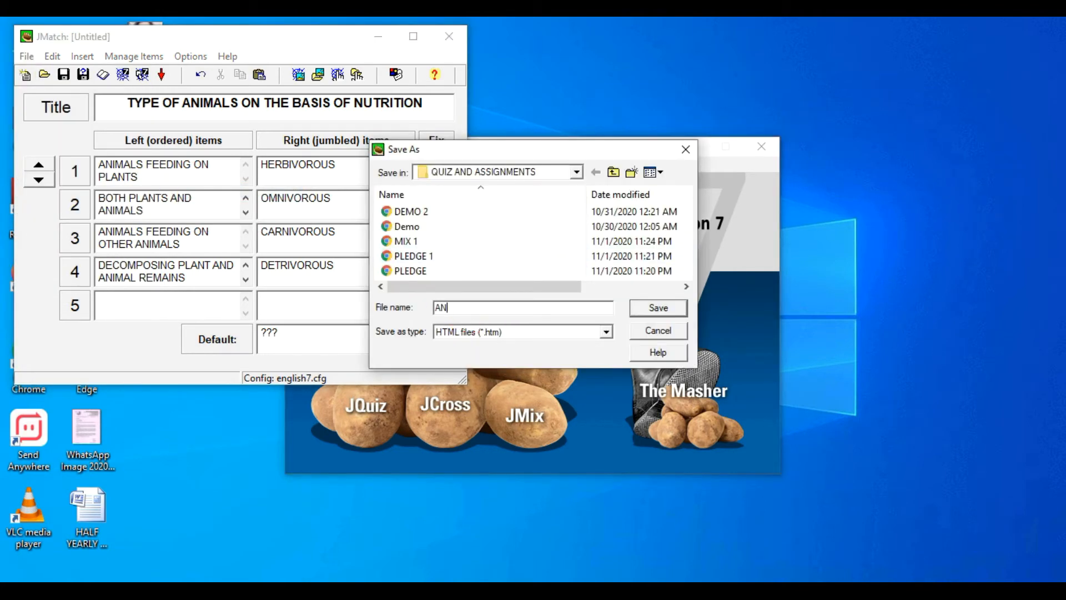
text(IMAL TYPE 1)
click(637, 312)
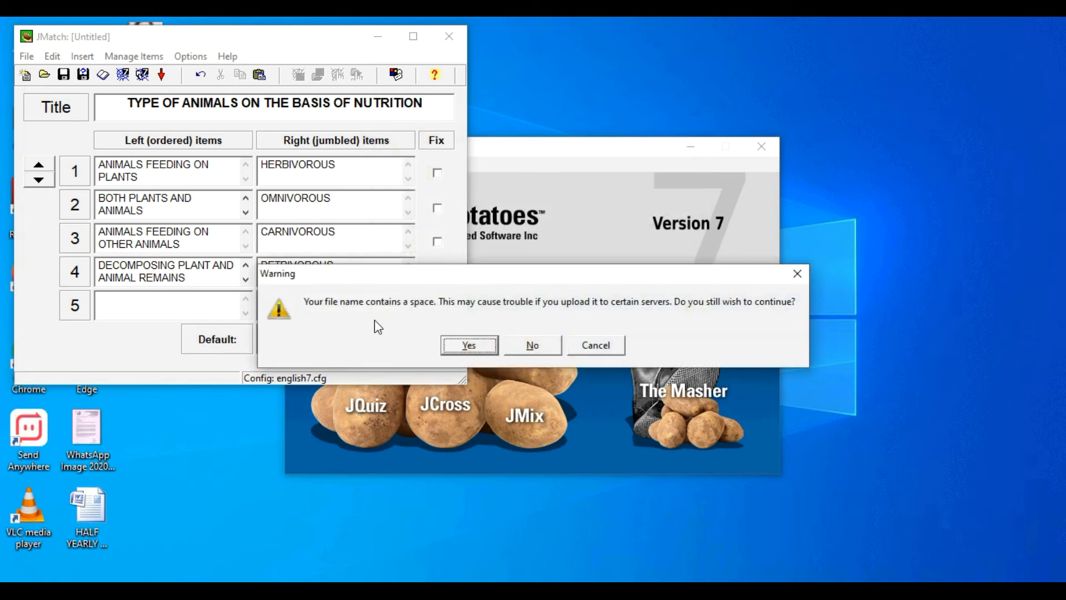
click(453, 348)
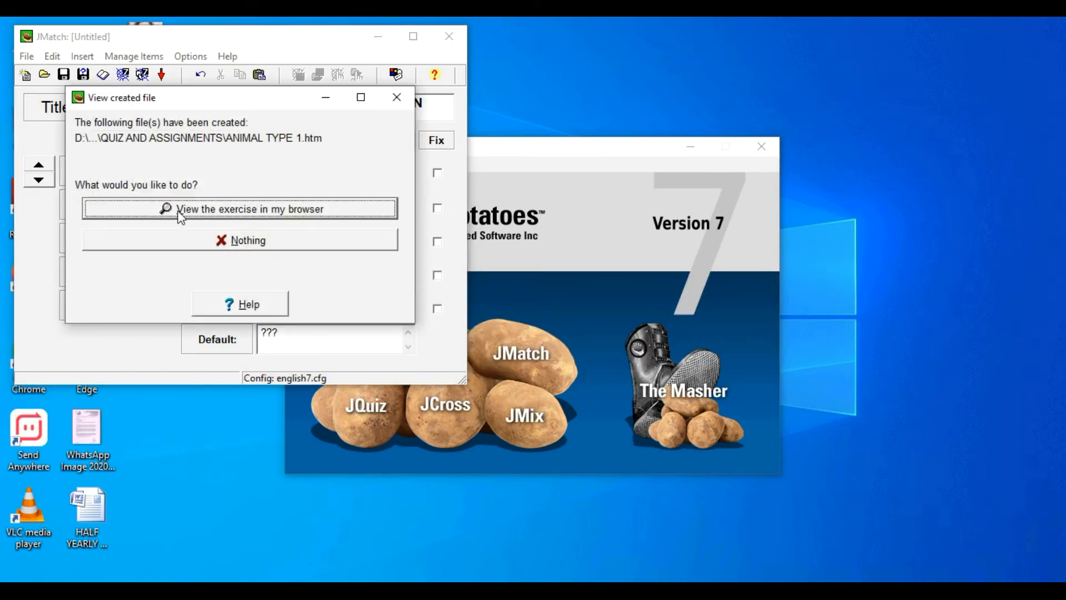
- Preview the exported standard-format exercise in the browser, examine the answer choices for the first two items, and close the page
click(180, 215)
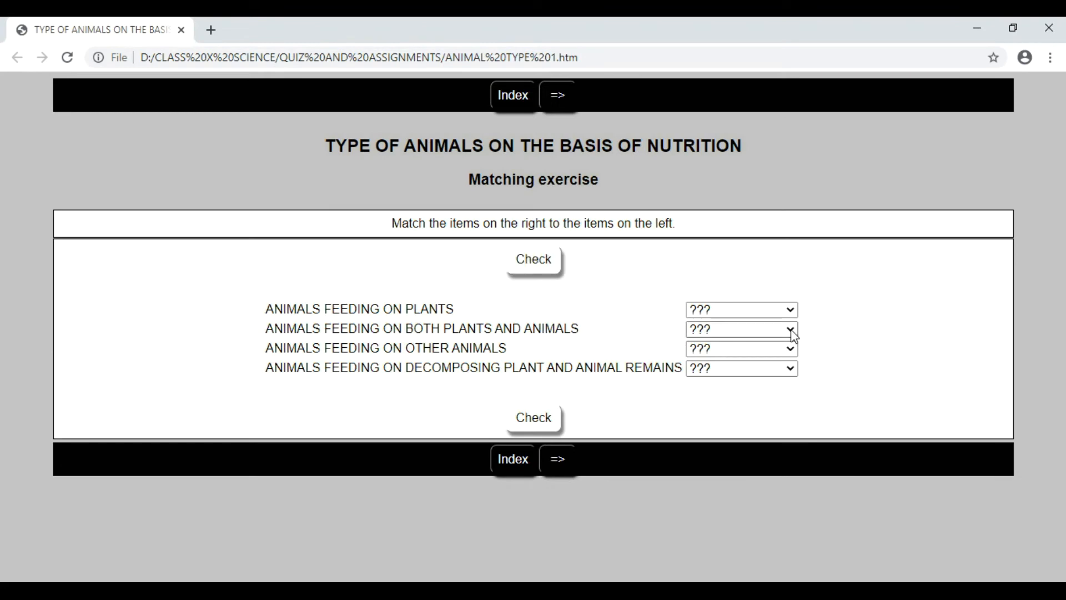
click(754, 311)
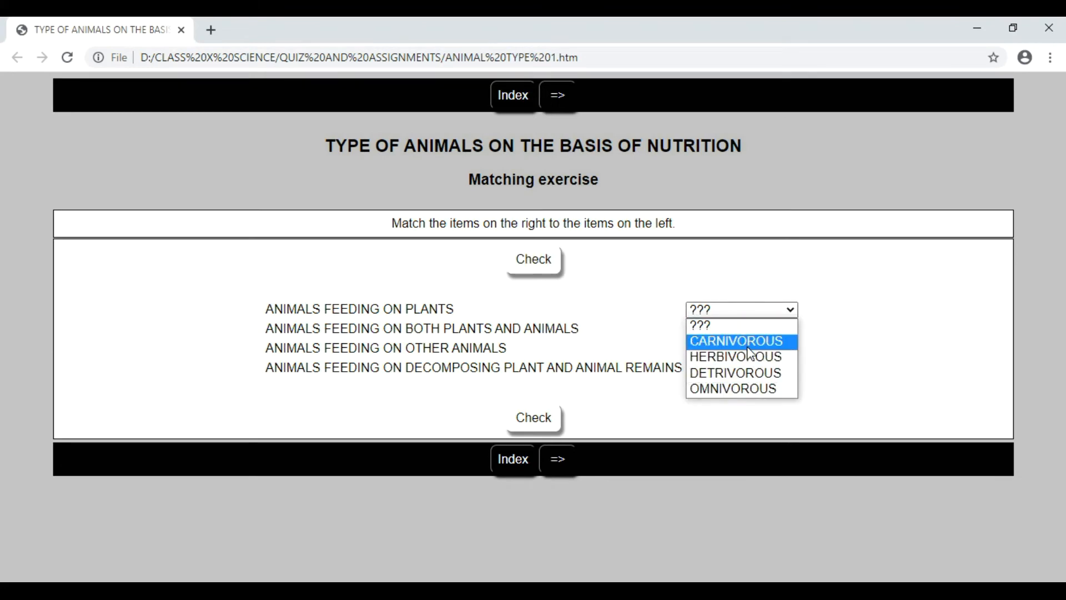
click(628, 248)
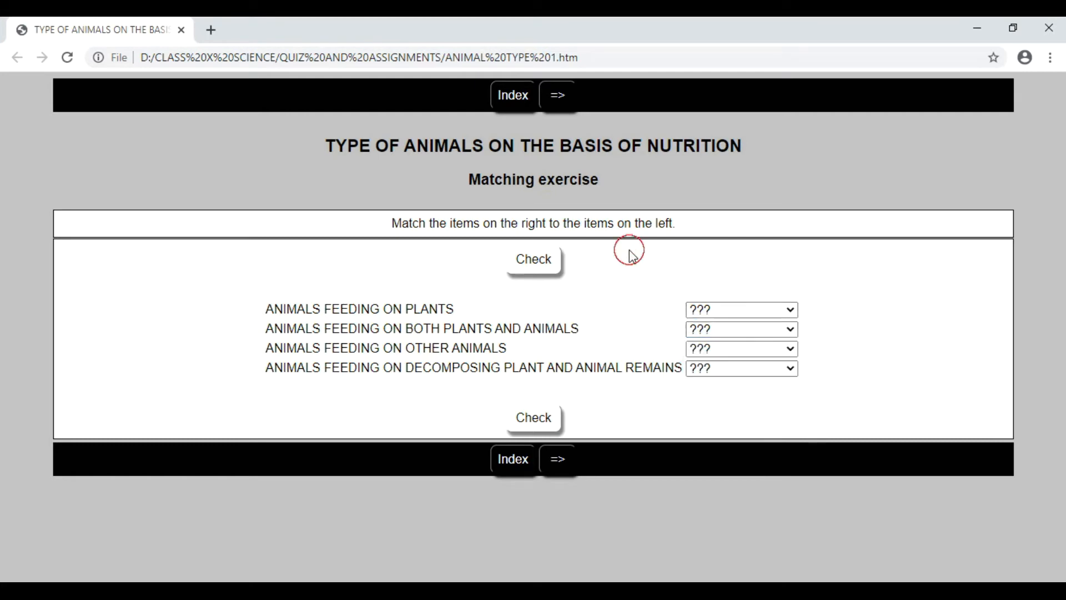
click(738, 330)
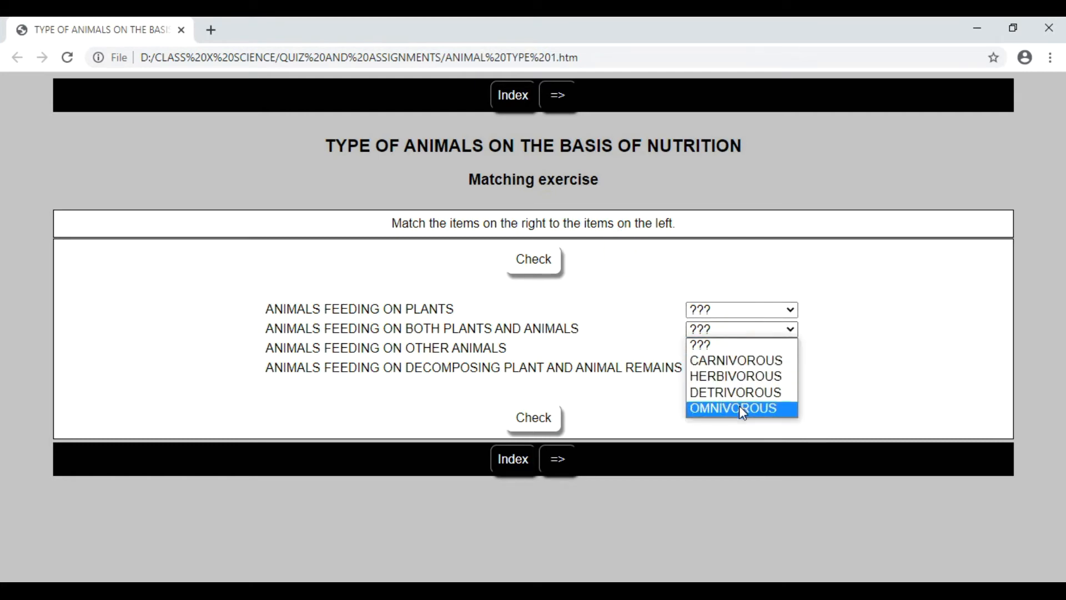
click(691, 213)
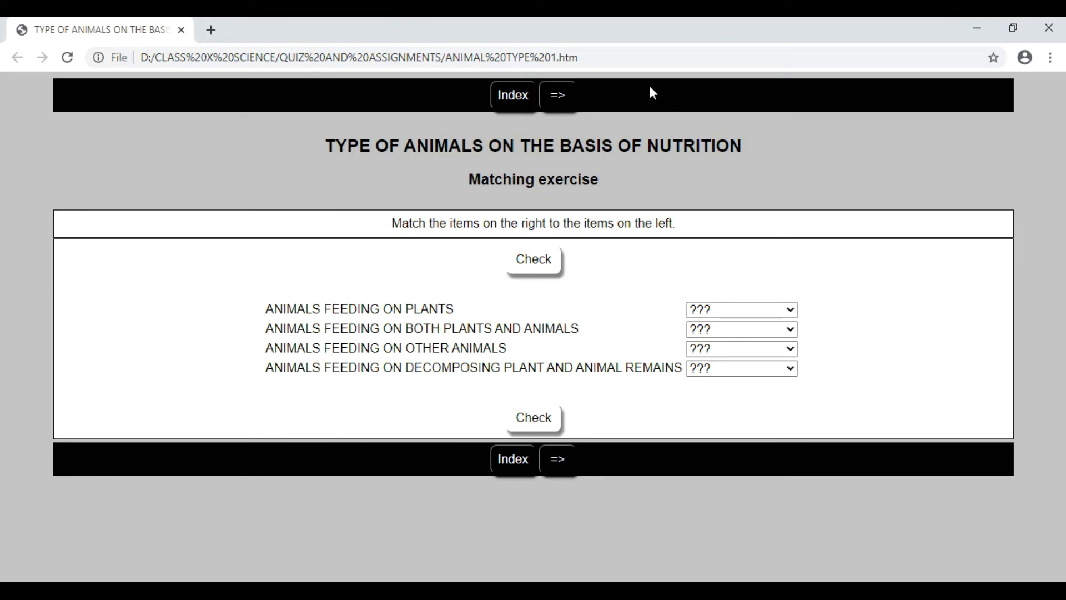
click(1049, 28)
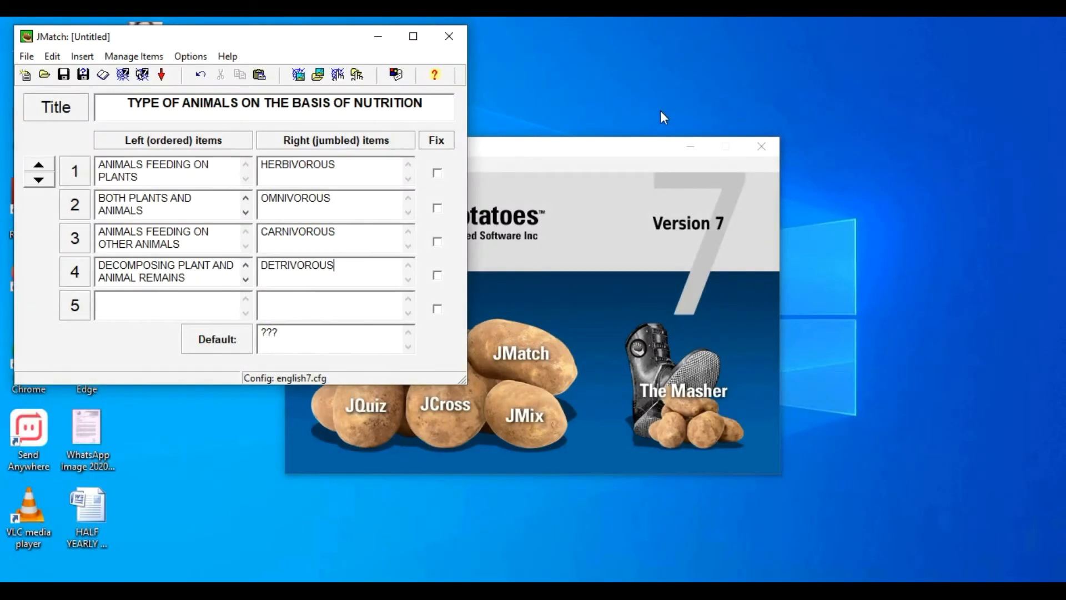
- Export the exercise as a drag/drop-format web page named "ANIMAL TYPE 2" in the QUIZ AND ASSIGNMENTS folder, keeping the spaces in the file name
click(26, 56)
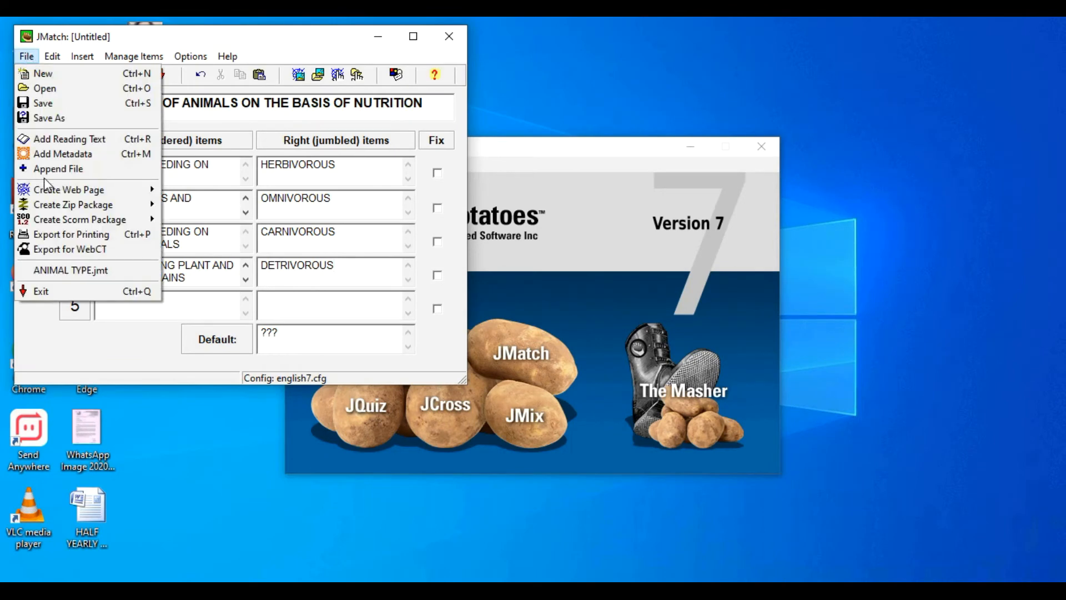
mouse_move(49, 192)
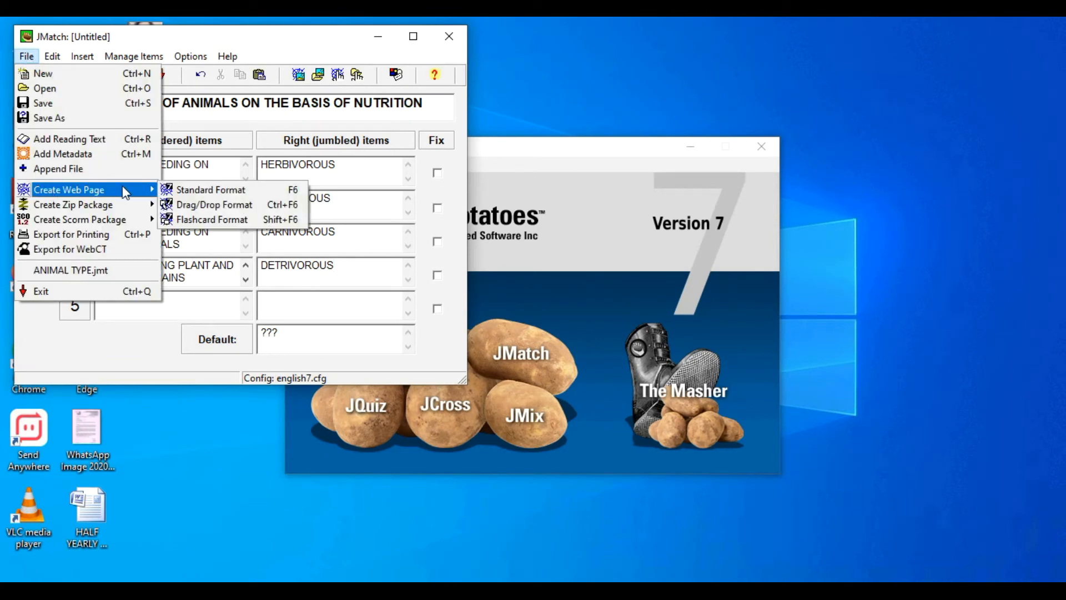
click(185, 210)
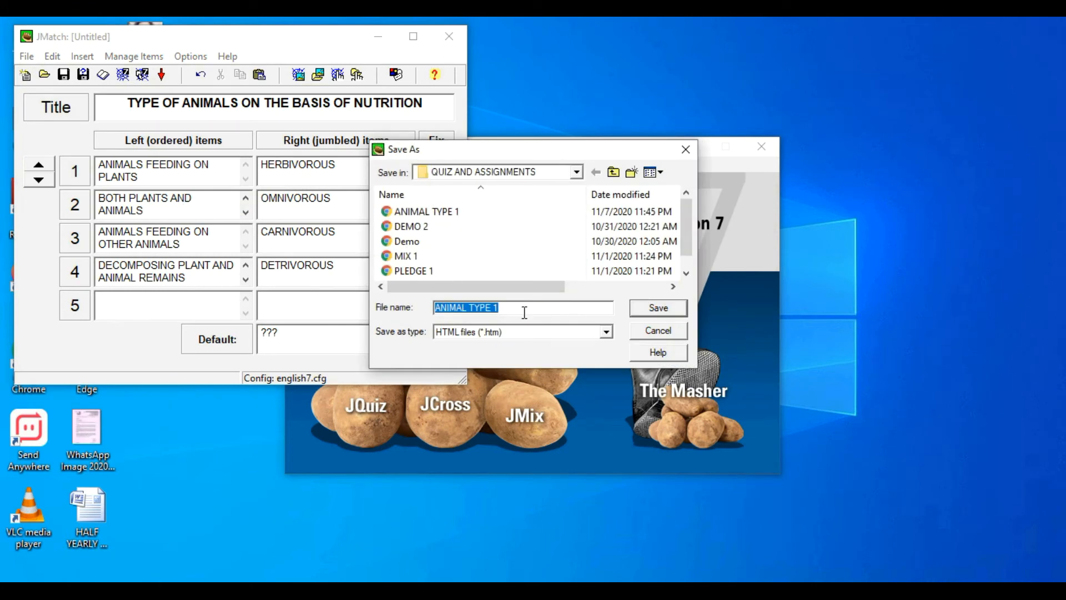
click(524, 312)
key(BackSpace)
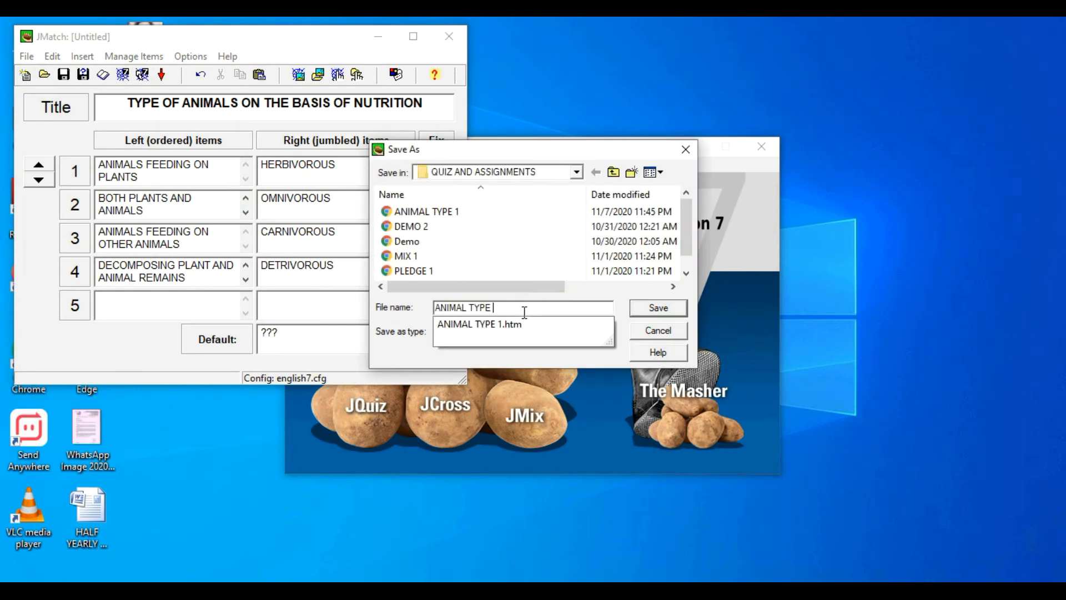
text(2)
click(655, 310)
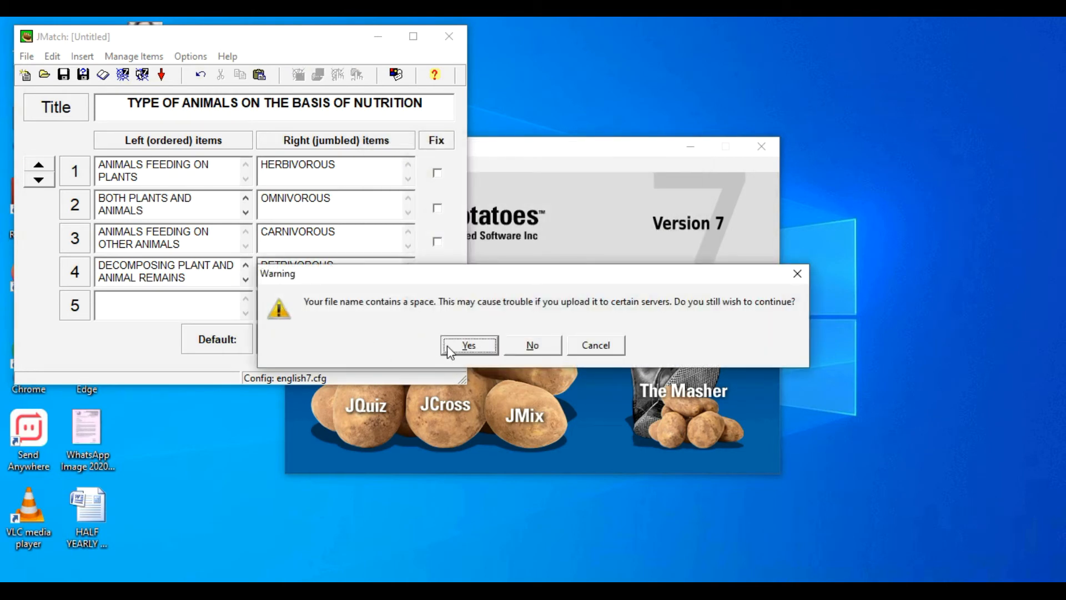
click(449, 345)
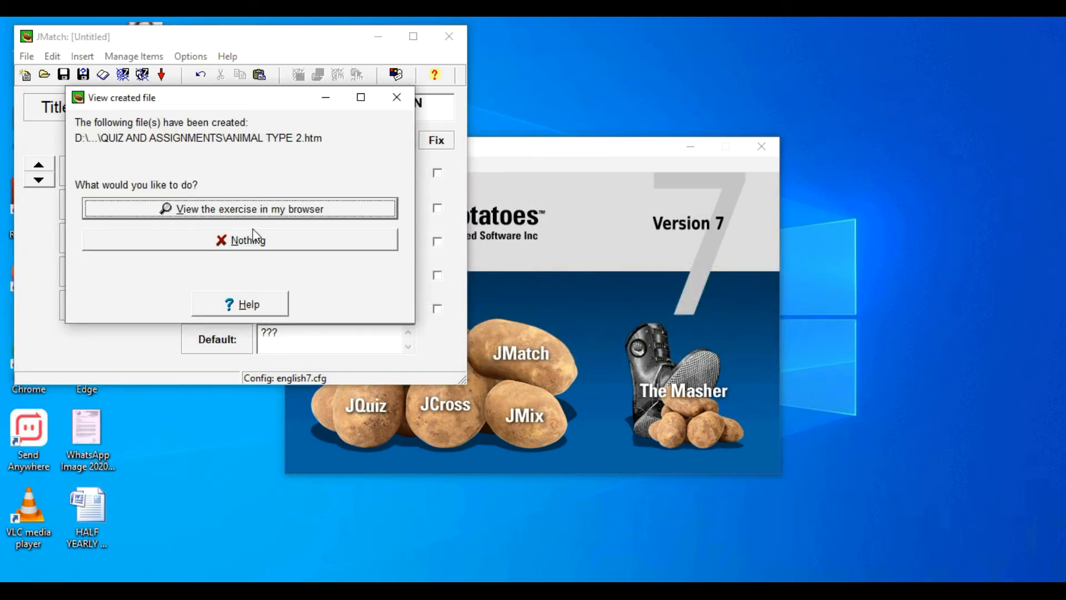
- Preview the drag/drop exercise in the browser, match "HERBIVOROUS" to "ANIMALS FEEDING ON PLANTS", and close the page
click(231, 210)
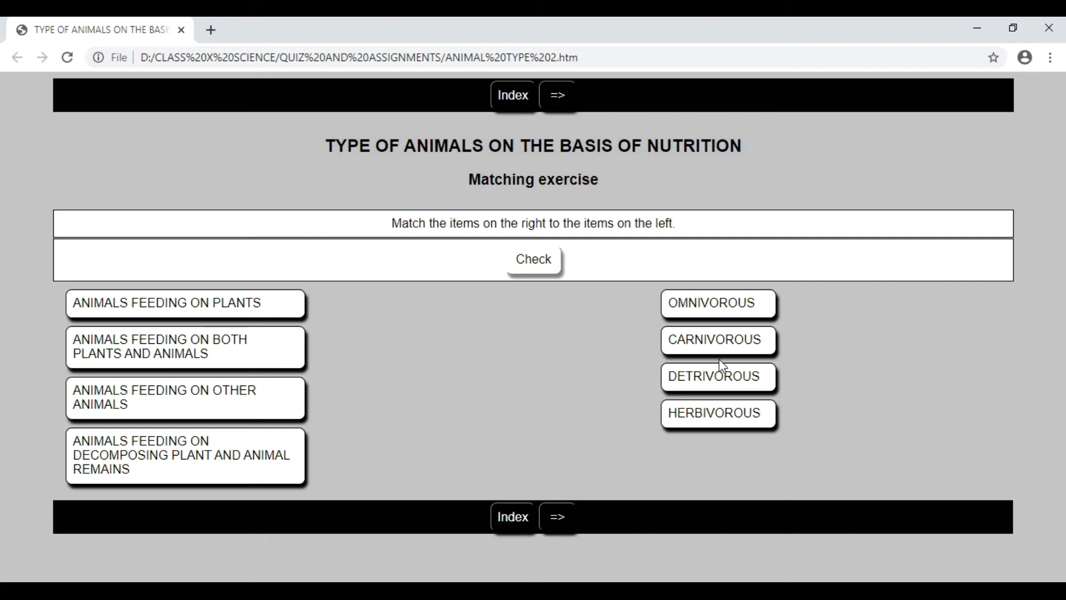
drag(698, 421, 336, 311)
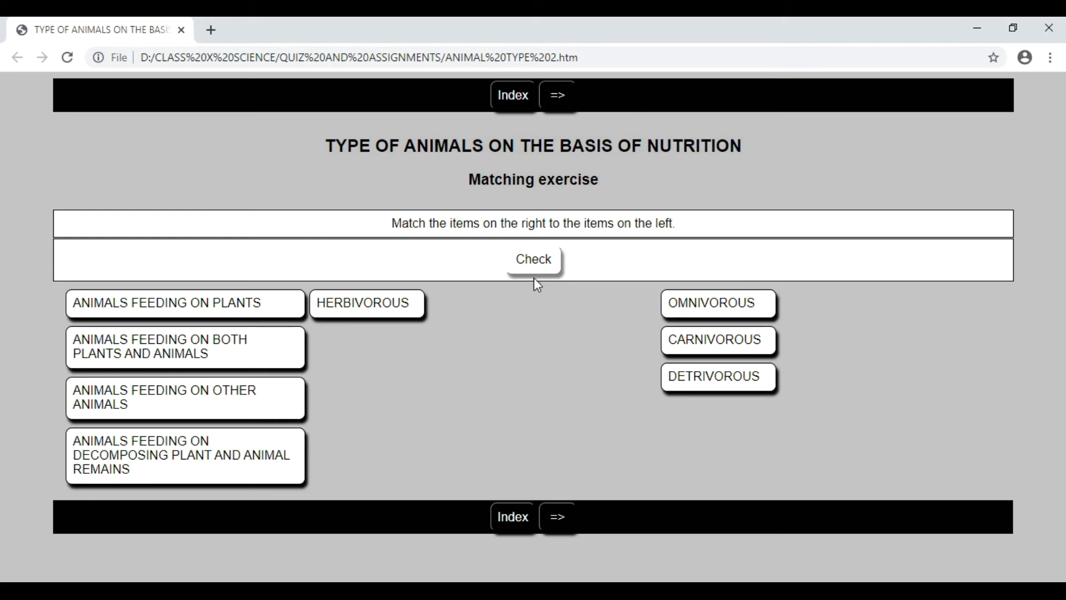
click(1057, 28)
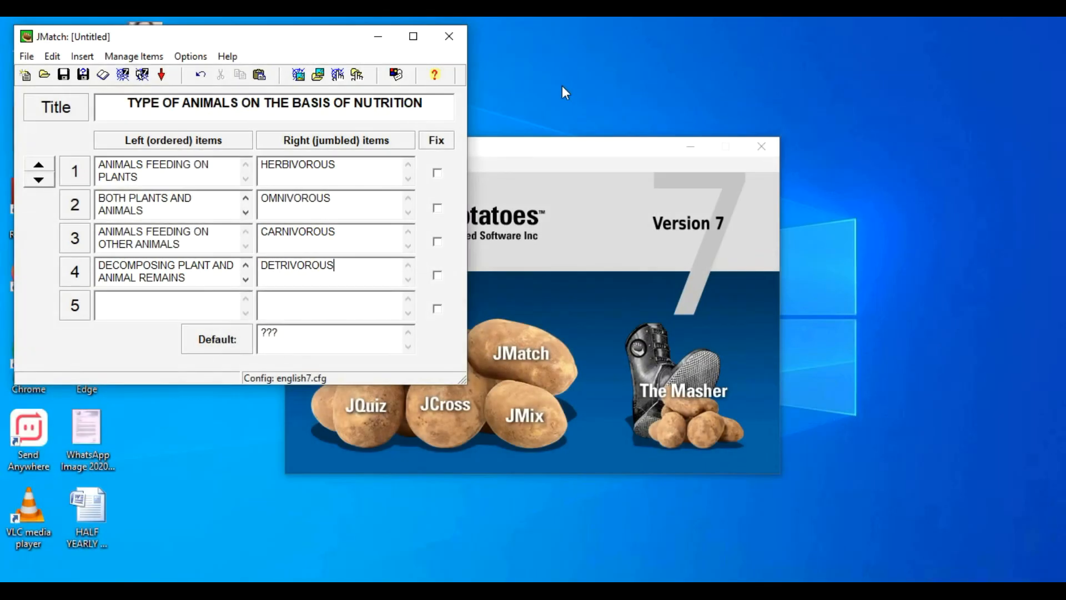
- Export the exercise as a flashcard-format web page named "ANIMAL TYPE 3" in the QUIZ AND ASSIGNMENTS folder, keeping the spaces in the file name
click(26, 56)
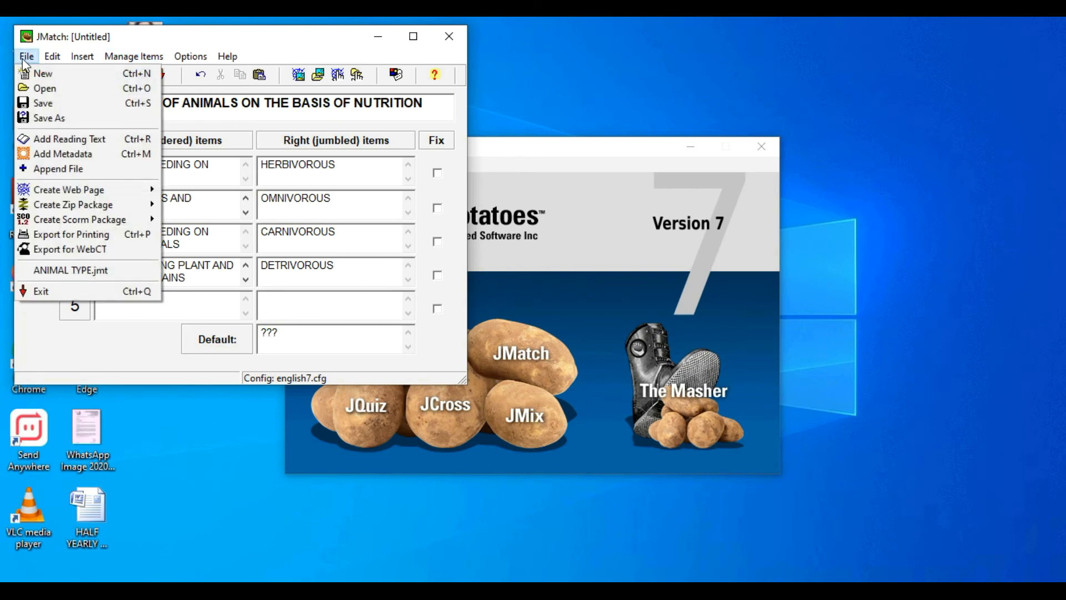
mouse_move(49, 194)
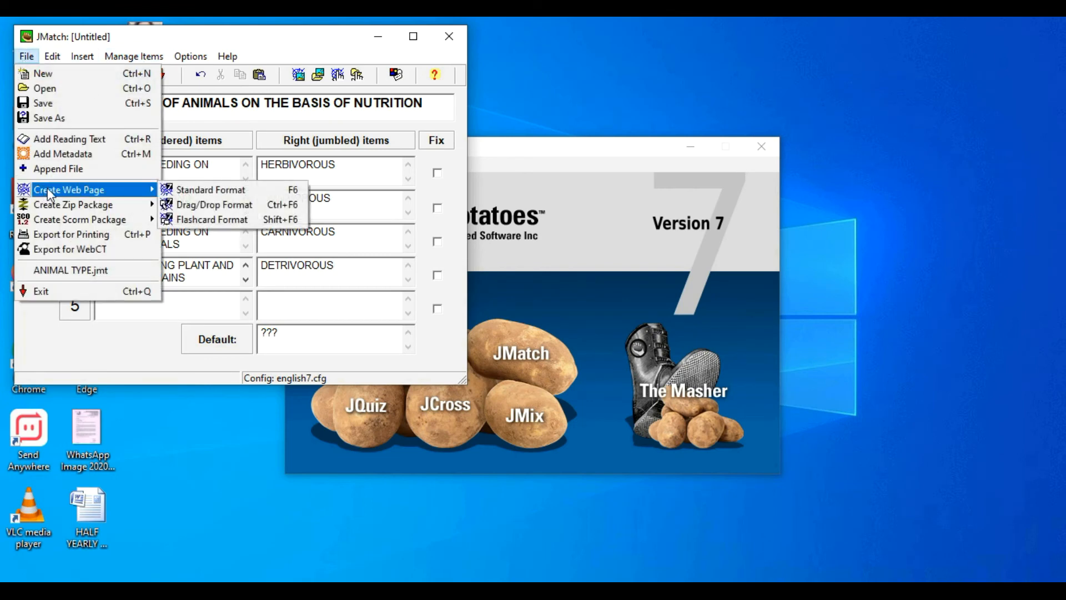
click(184, 219)
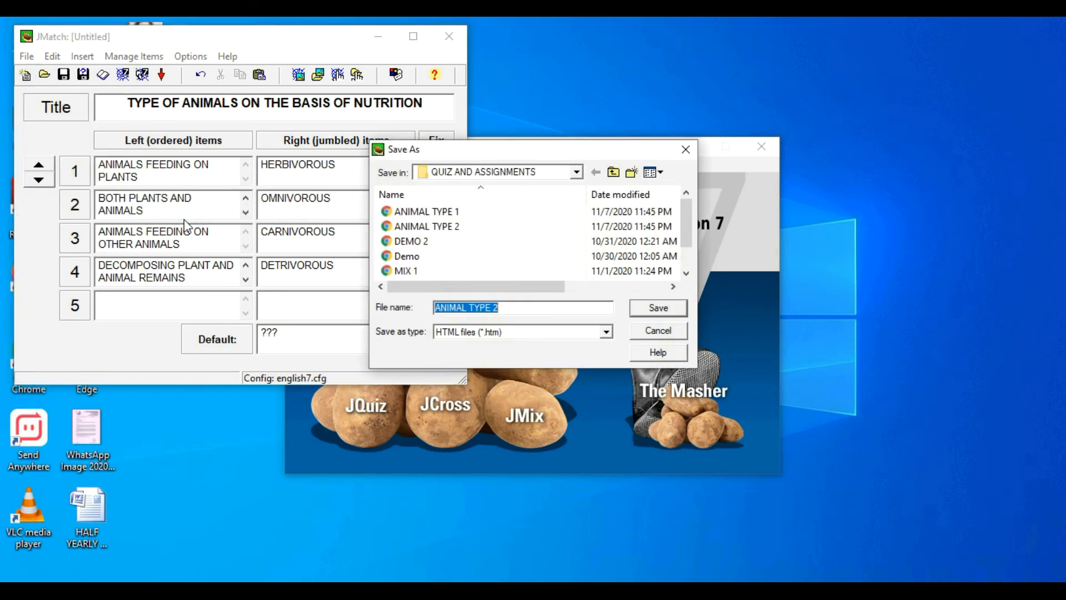
click(526, 311)
key(BackSpace)
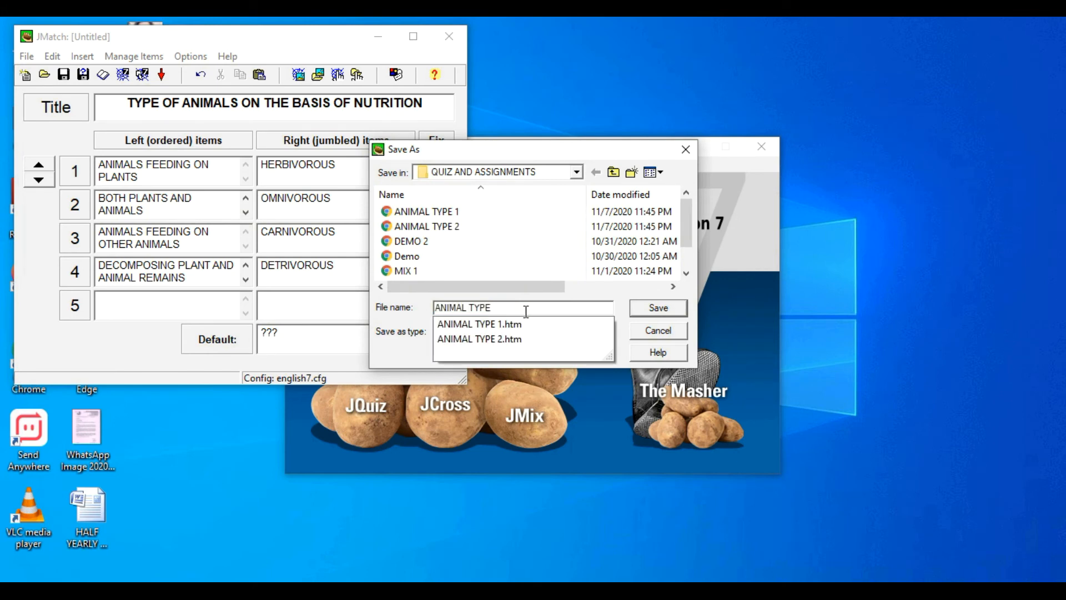
text(3)
click(647, 309)
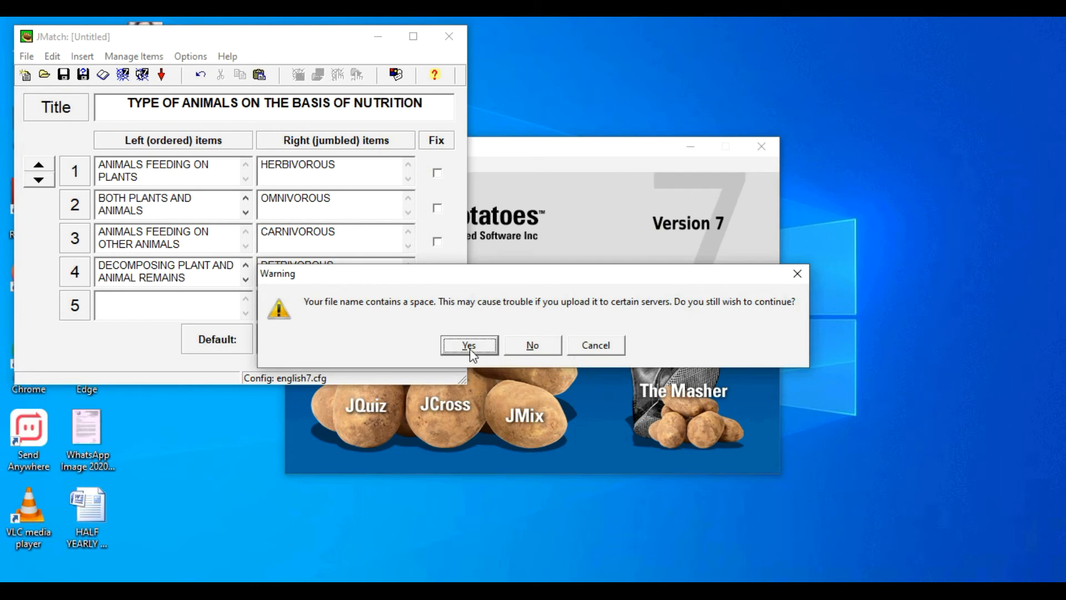
click(471, 347)
- Preview the flashcard exercise in the browser, go through both sides of the first two cards, and close the page
click(222, 209)
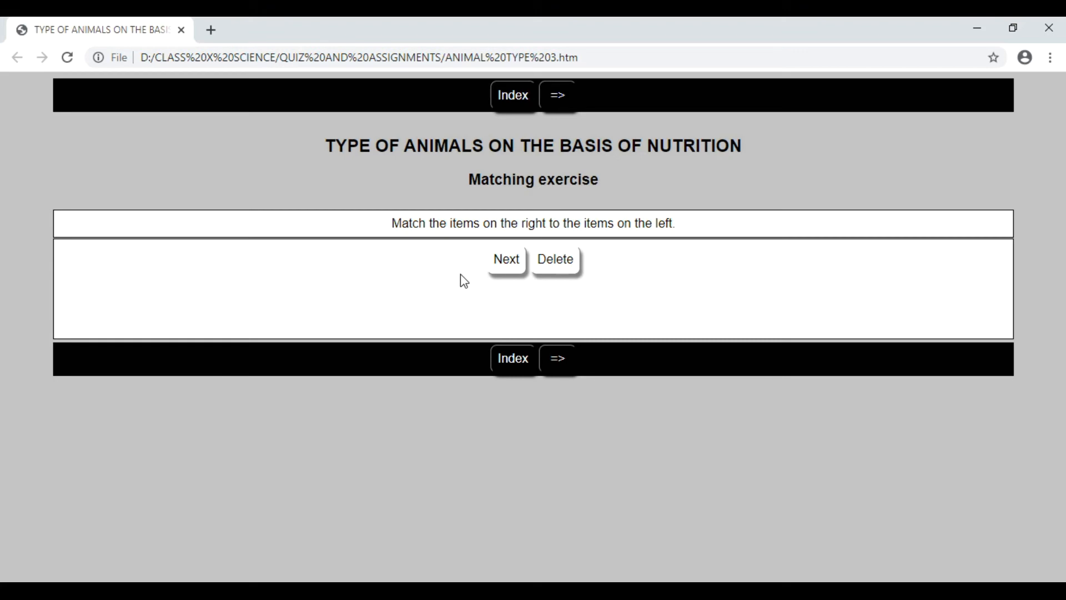
click(500, 268)
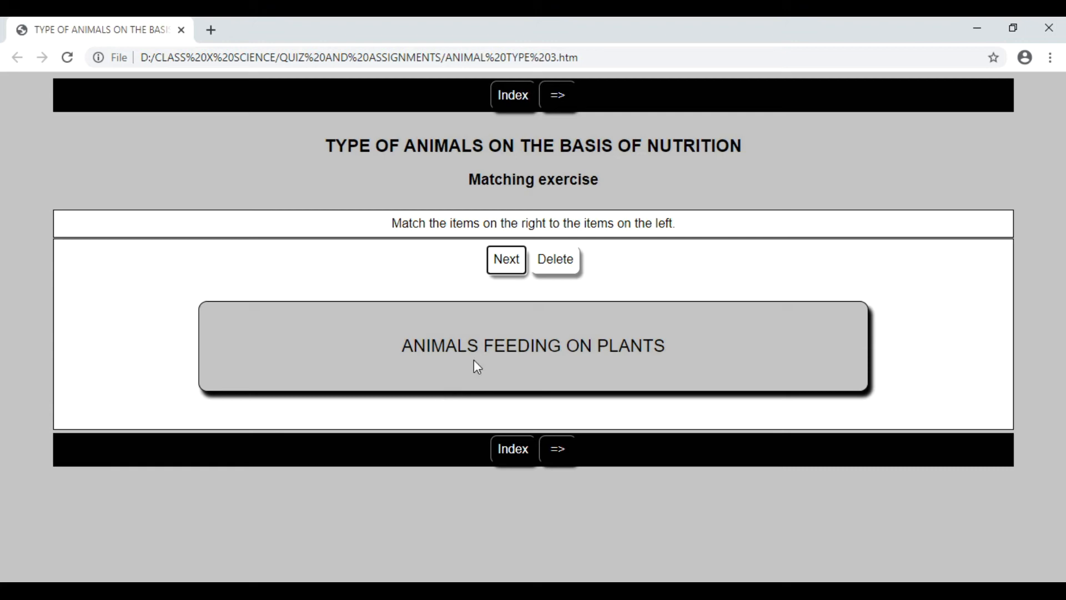
click(501, 268)
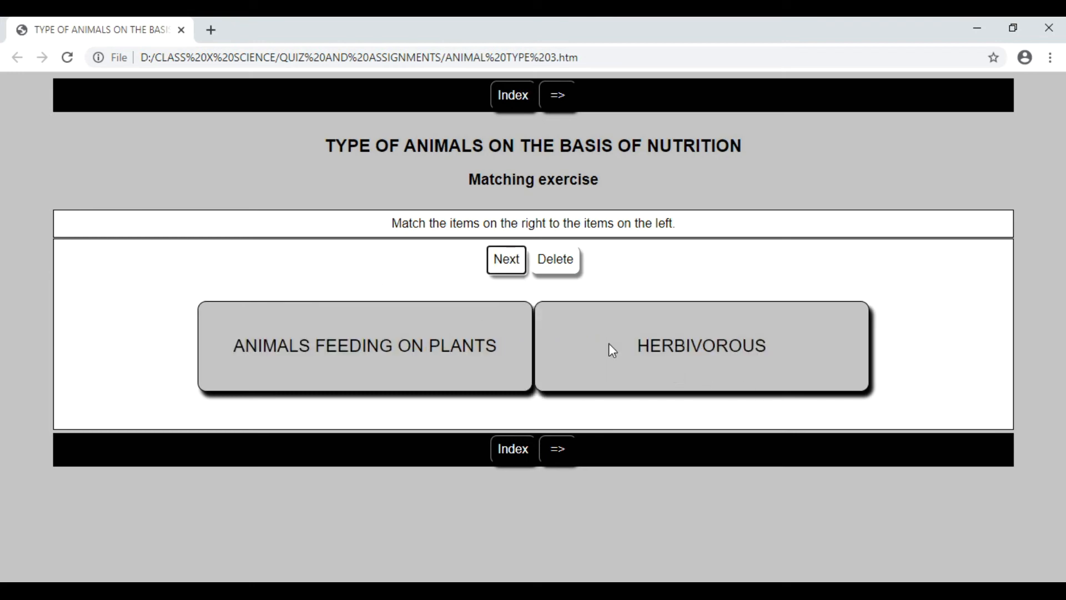
click(500, 266)
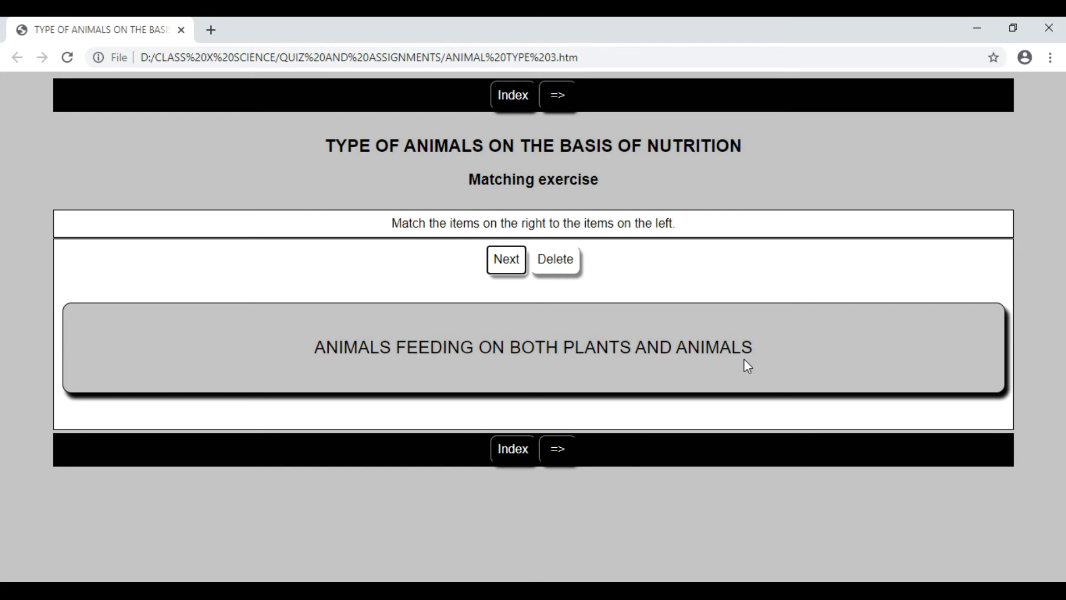
click(511, 272)
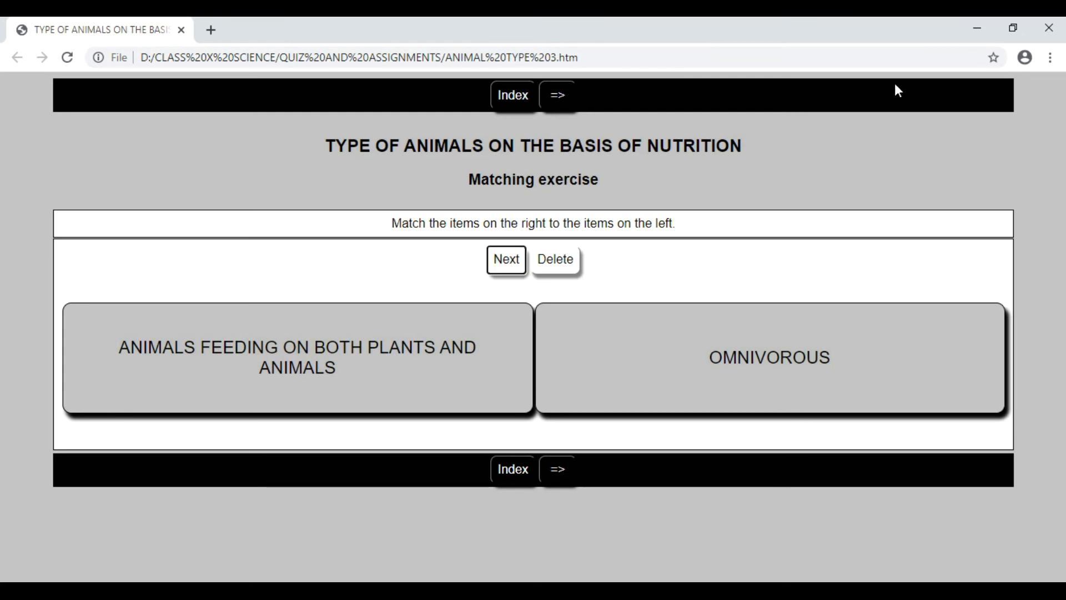
click(1055, 32)
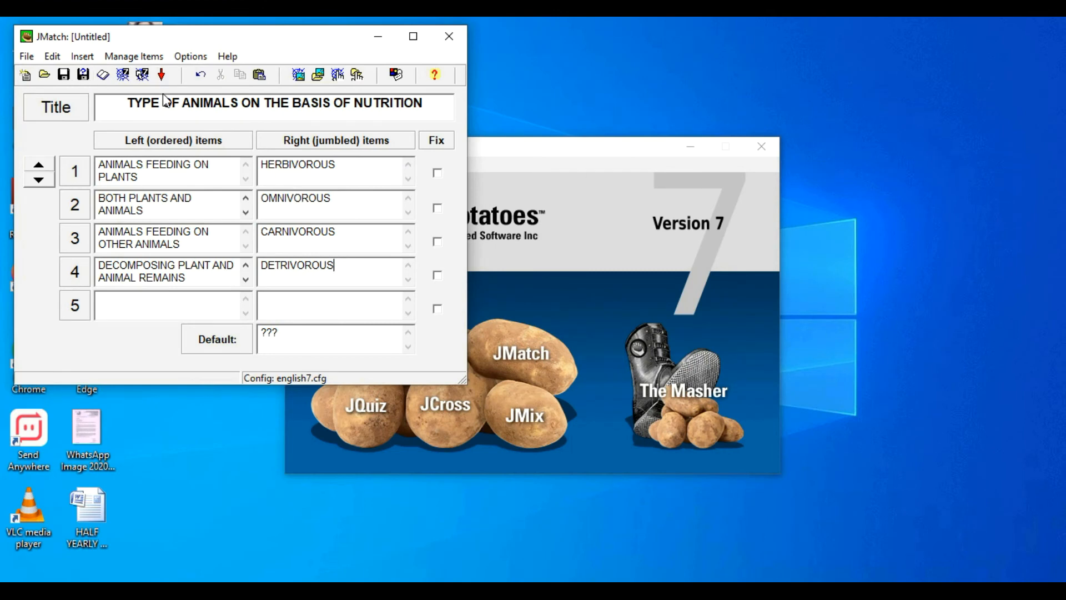
- Close the JMatch exercise, saving it as a JMatch file named "TYPE OF ANIMALS" in the QUIZ AND ASSIGNMENTS folder
click(26, 58)
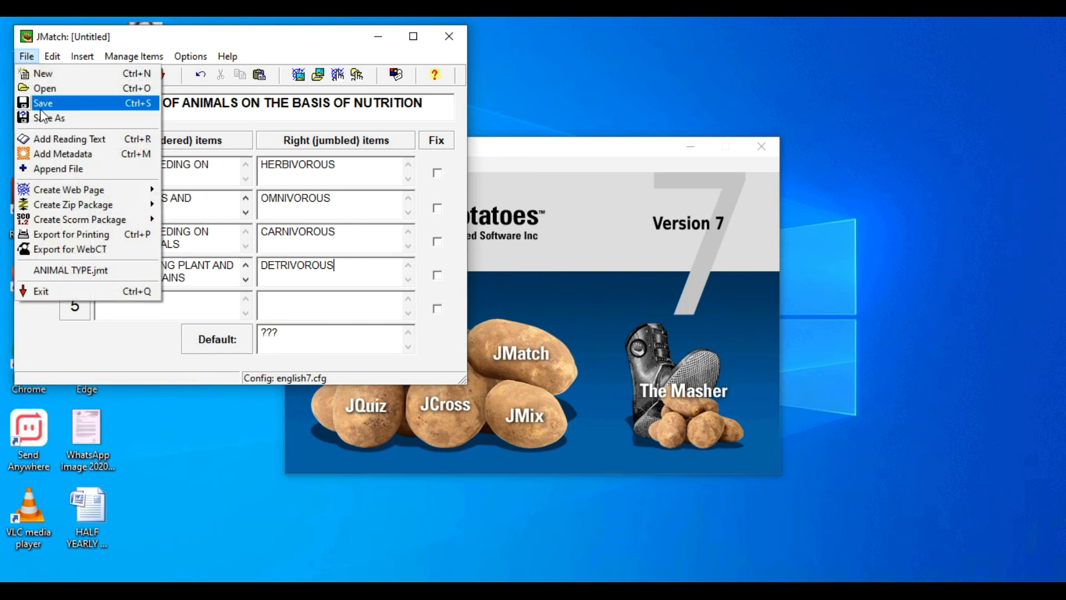
click(257, 33)
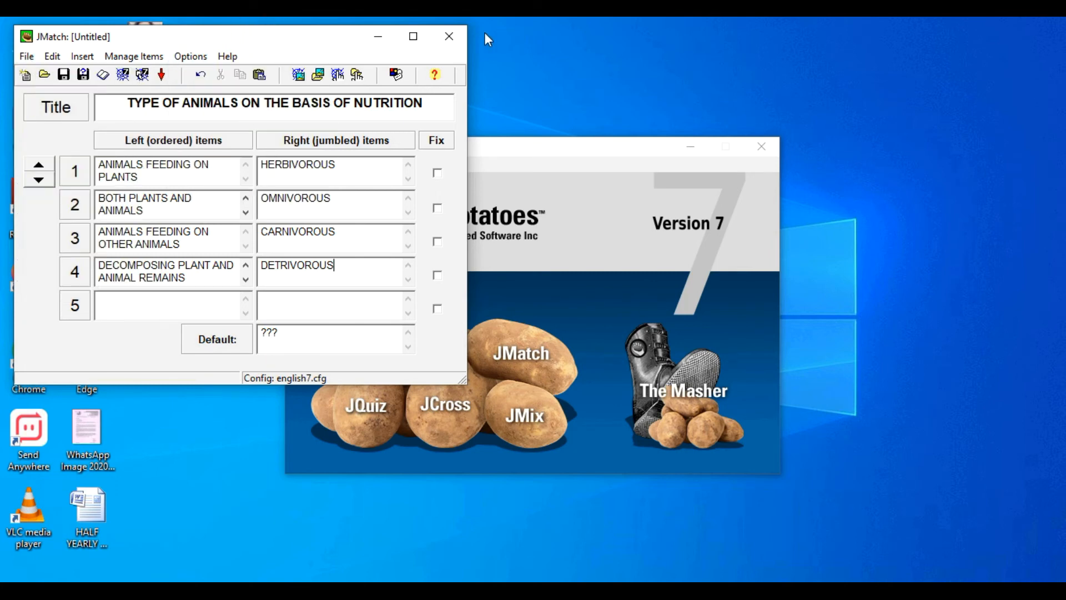
click(459, 37)
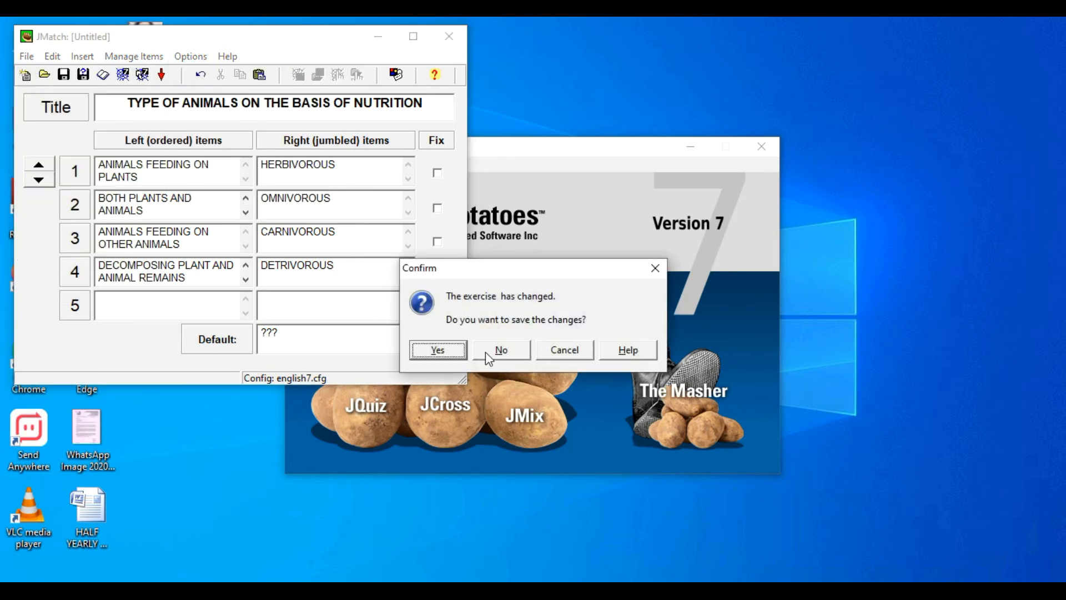
click(422, 351)
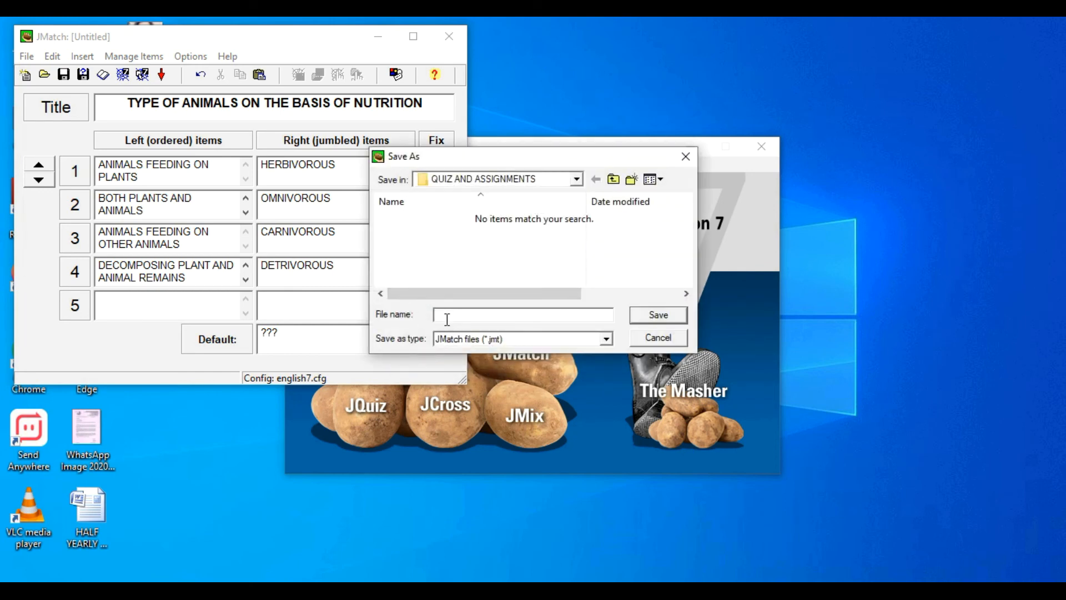
text(TYPE OF ANIMALS)
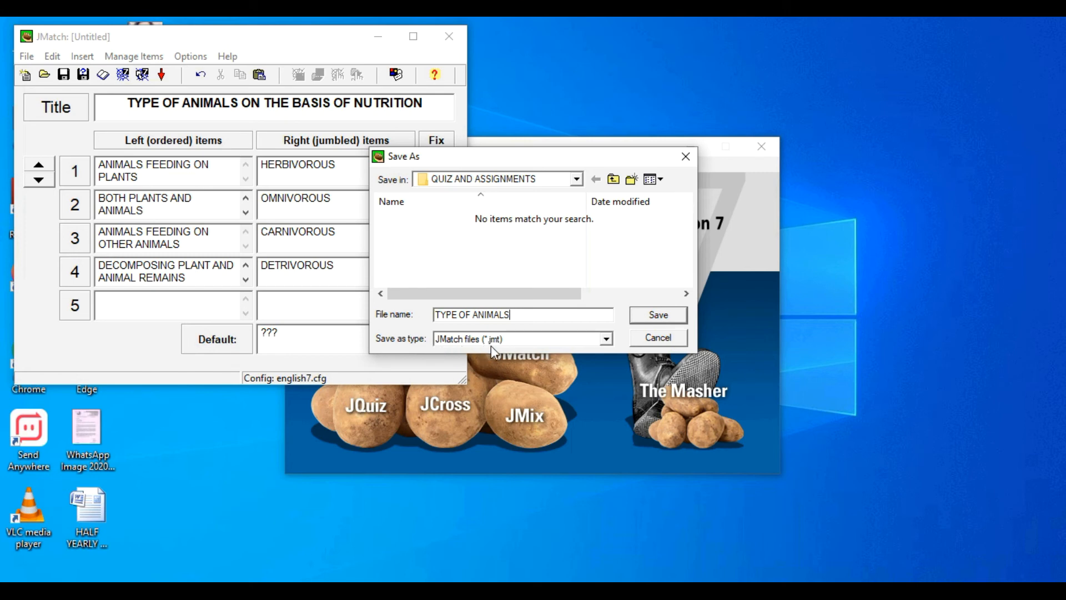
click(634, 315)
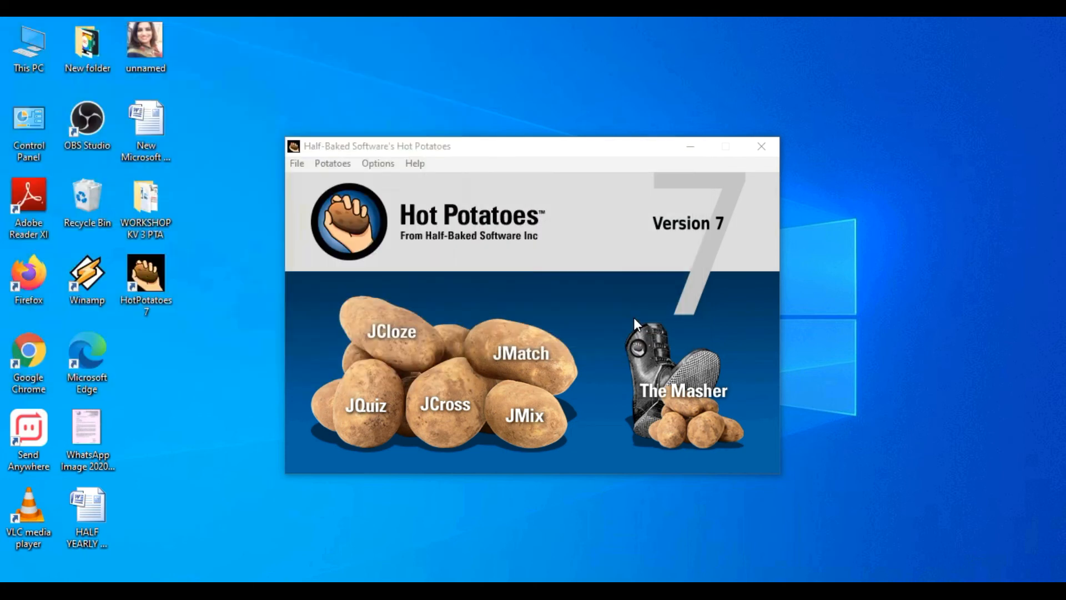
- In File Explorer, open the QUIZ AND ASSIGNMENTS folder inside CLASS X SCIENCE on New Volume (D:)
double_click(28, 48)
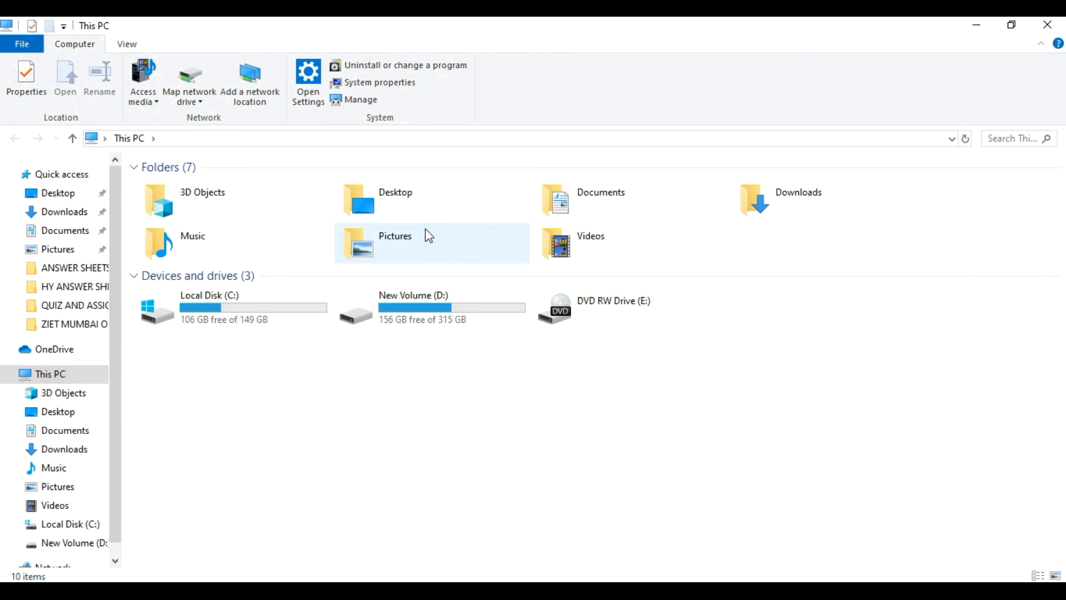
double_click(391, 319)
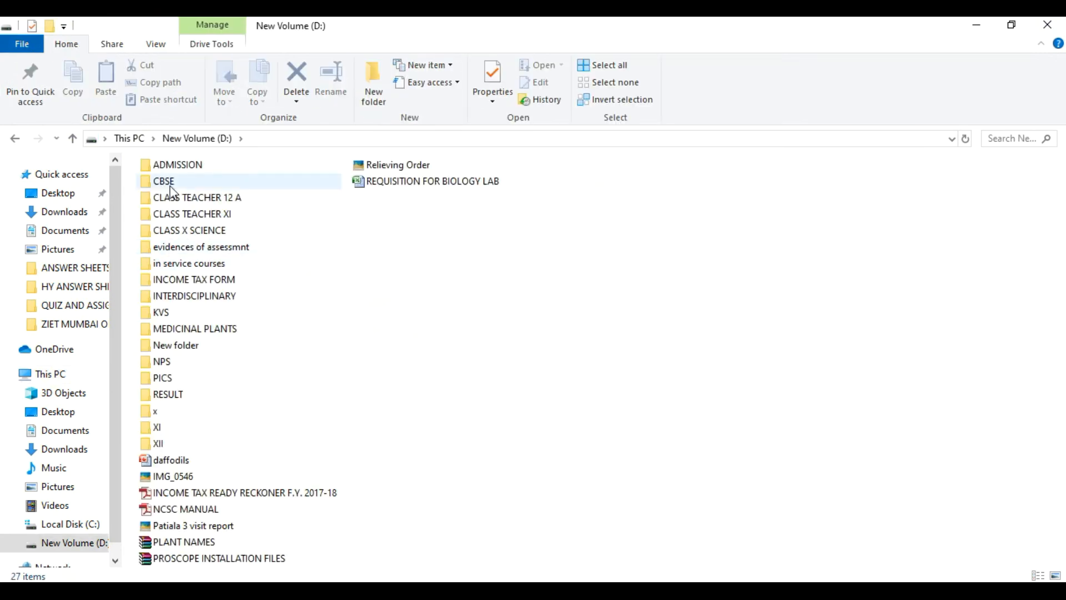
double_click(181, 232)
click(183, 235)
double_click(201, 204)
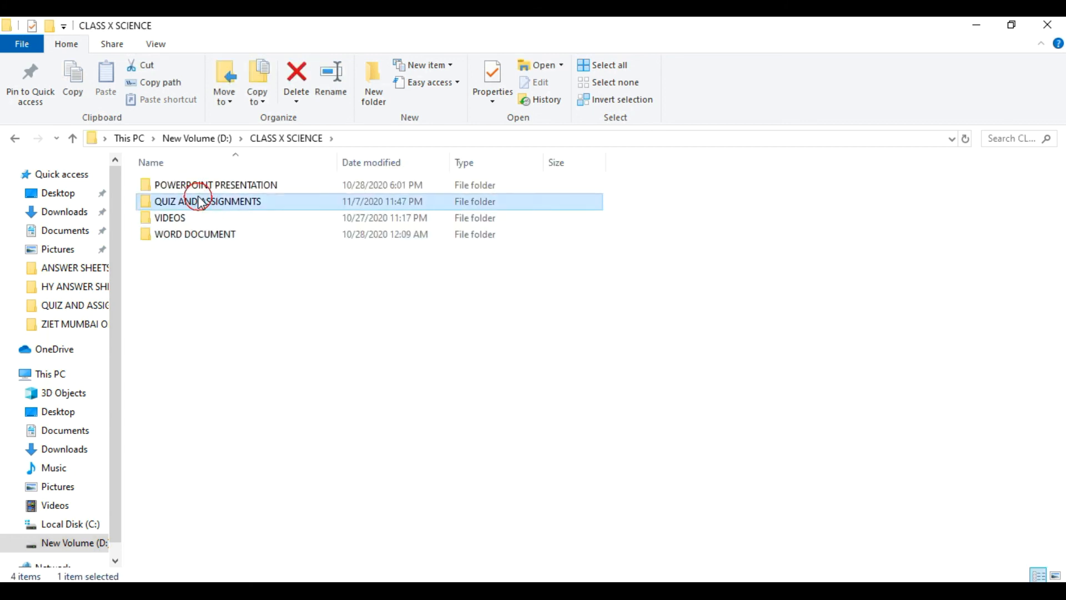
- In the QUIZ AND ASSIGNMENTS folder, select the exported pages ANIMAL TYPE 1 to 3, followed by the TYPE OF ANIMALS JMatch file
click(200, 202)
drag(127, 178, 193, 221)
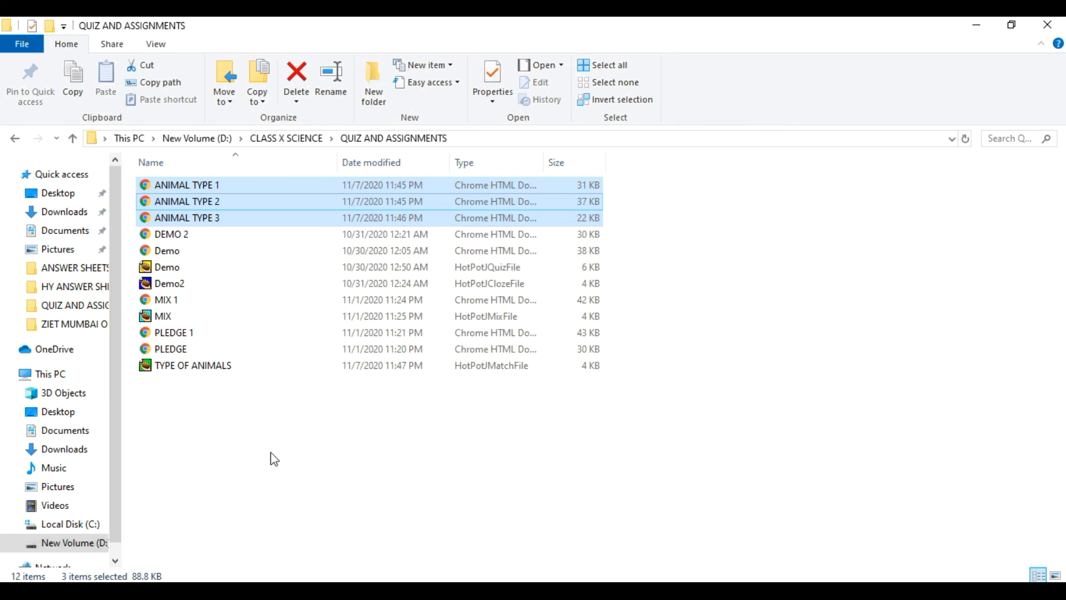
click(213, 373)
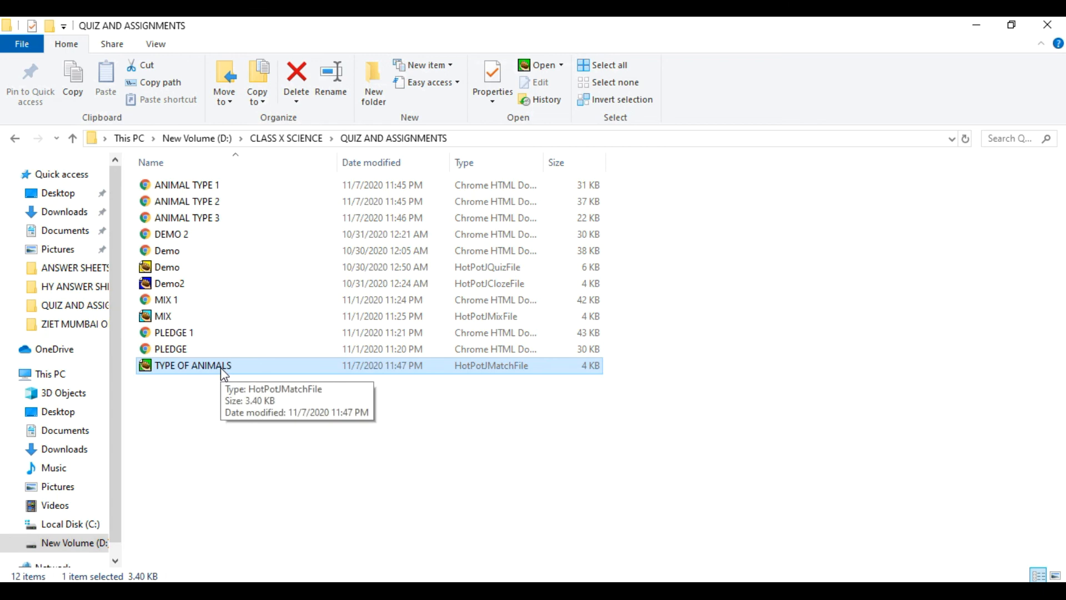
- Open the TYPE OF ANIMALS file in JMatch and the ANIMAL TYPE 1 page in the browser to check them, closing each after viewing
double_click(224, 372)
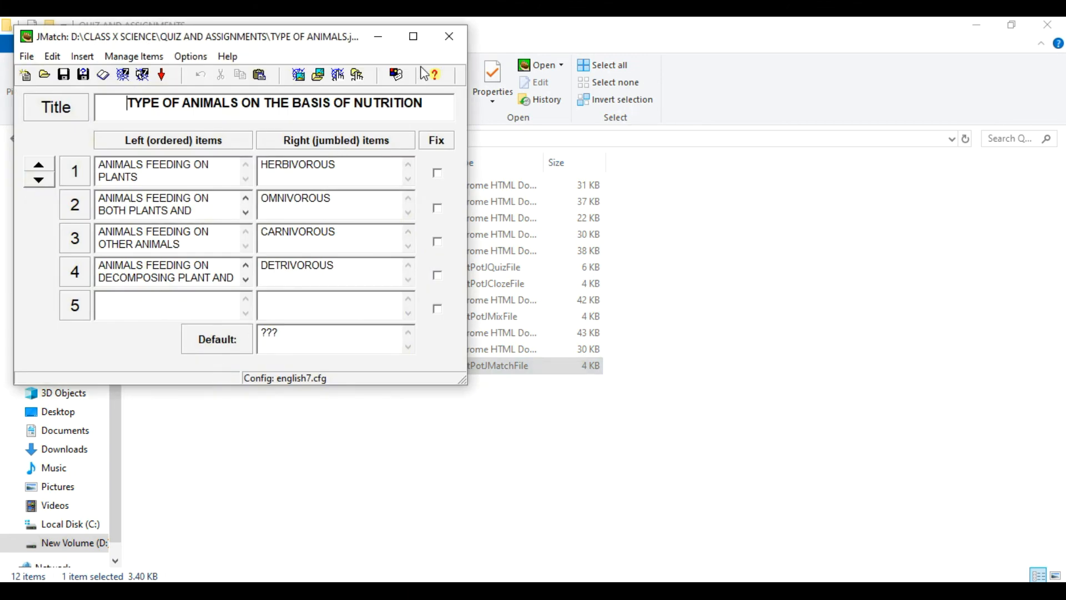
click(452, 49)
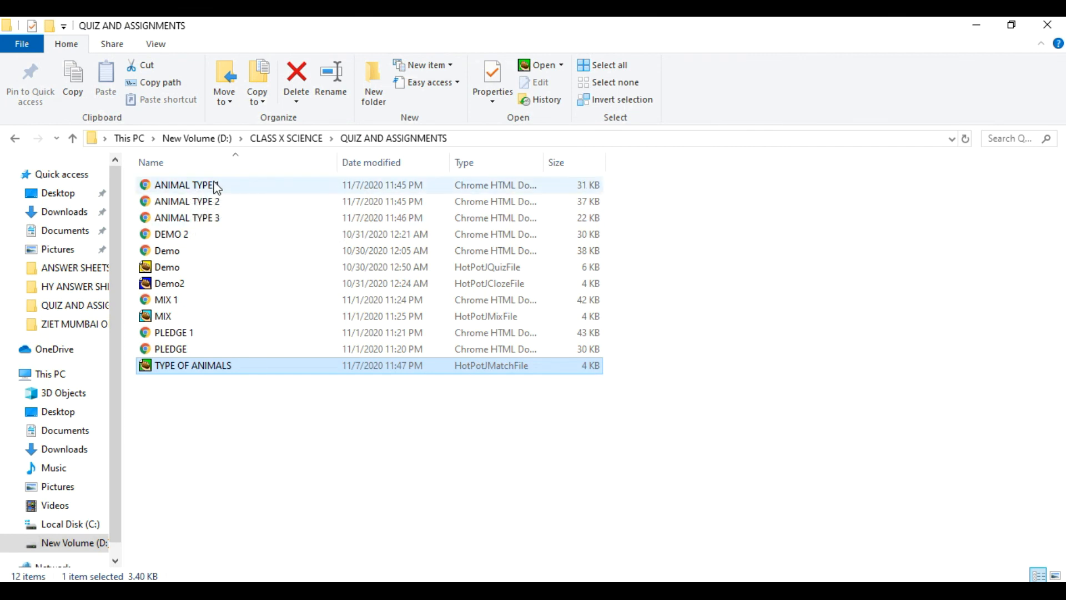
double_click(176, 190)
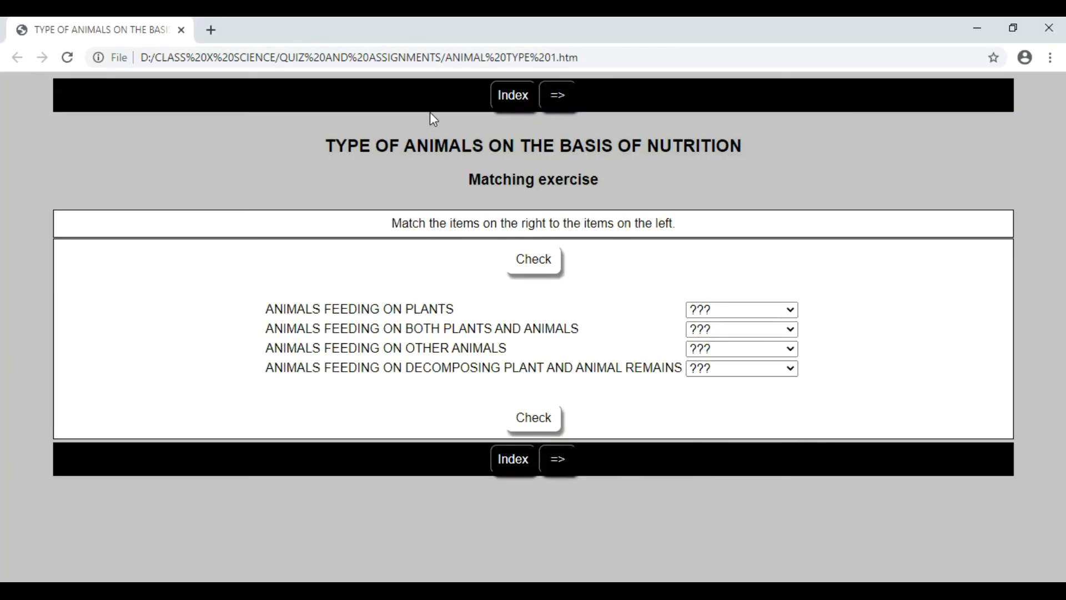
click(1048, 27)
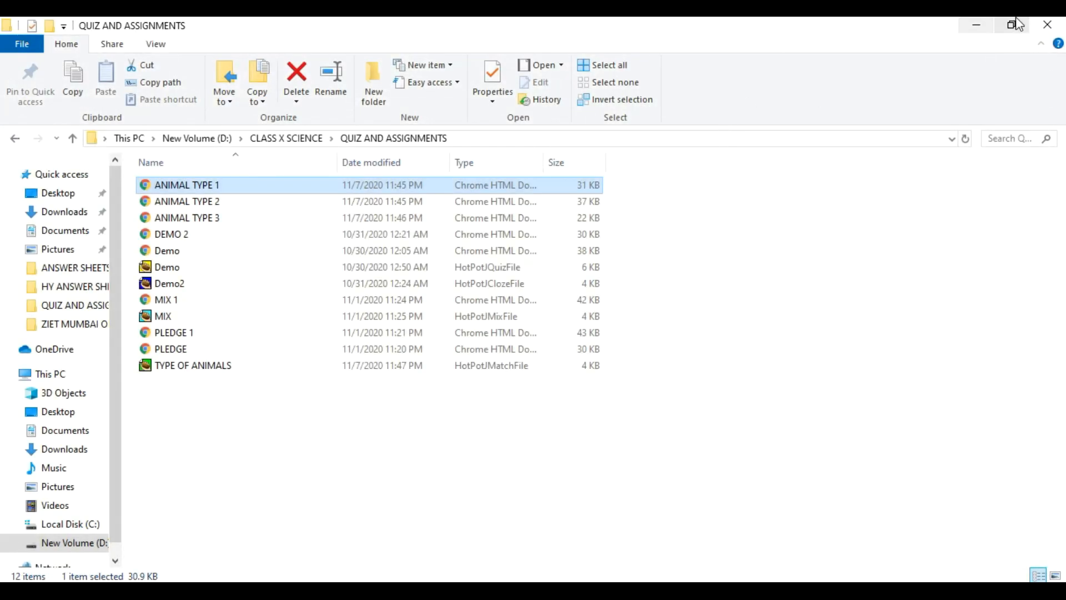
- Close the File Explorer window and exit Hot Potatoes
click(1053, 23)
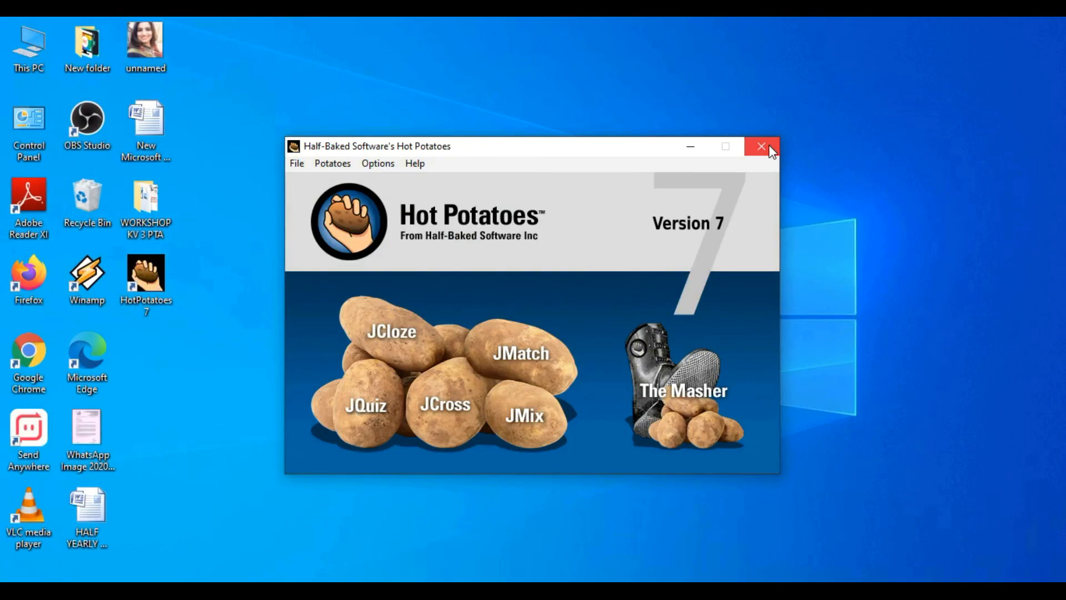
click(762, 146)
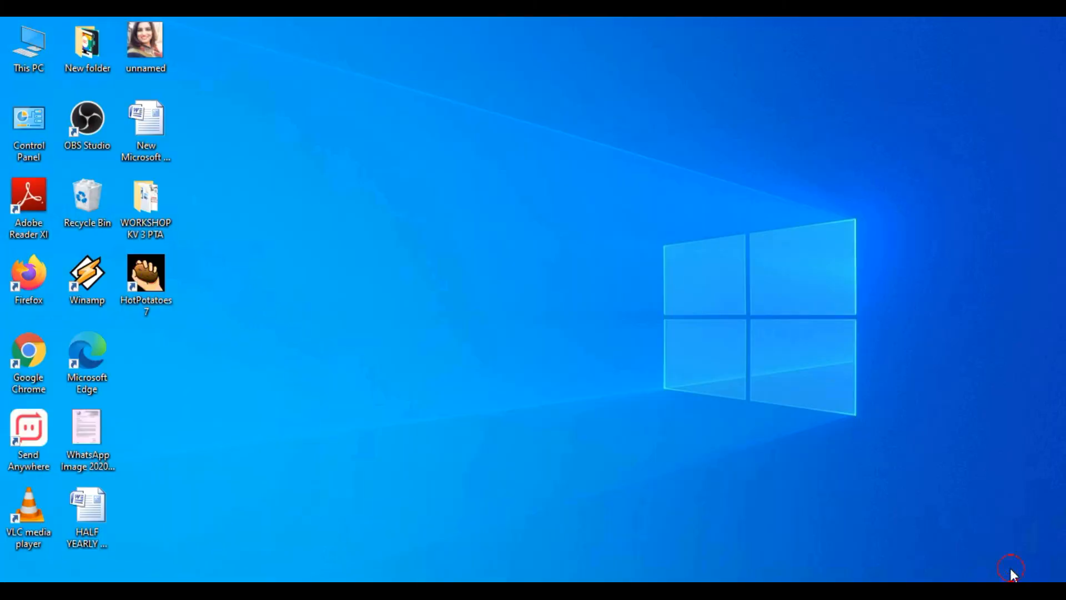